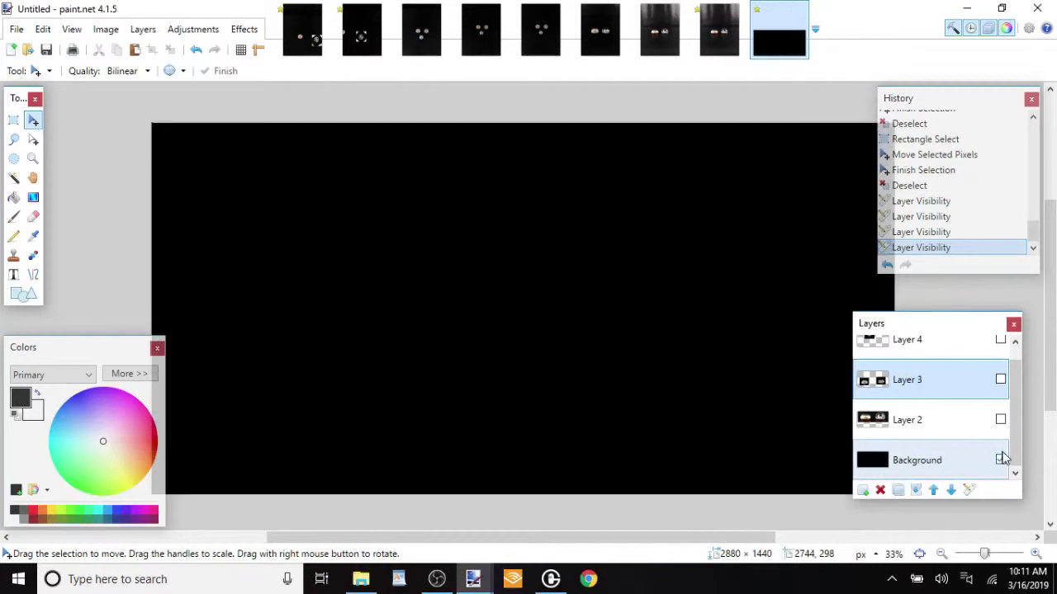
# Set the layer visibility so that only Layer 2 shows, hiding the Background, Layer 3 and Layer 4
pyautogui.click(999, 419)
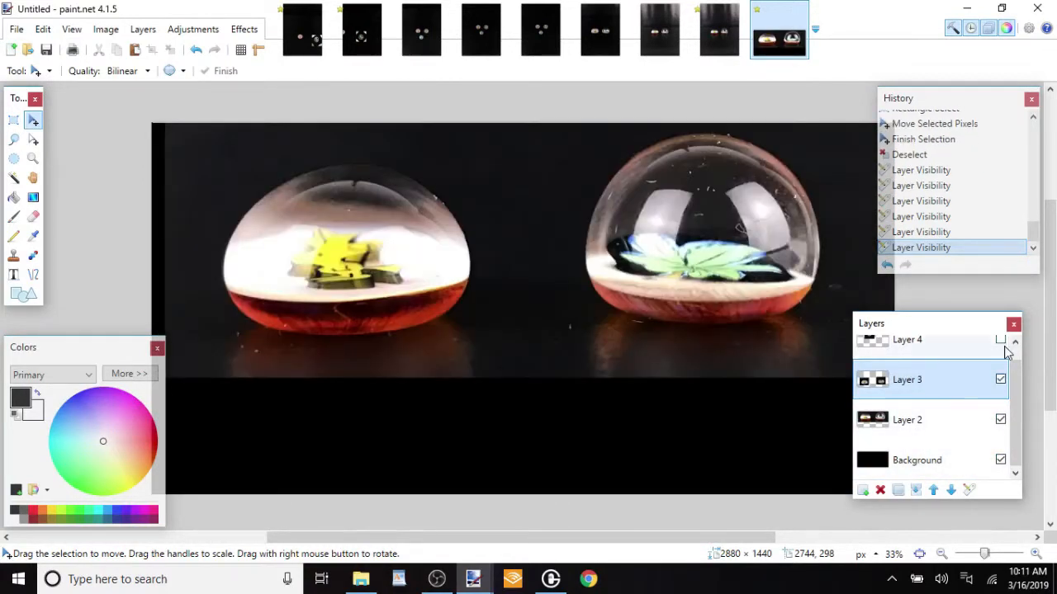
pyautogui.click(999, 340)
pyautogui.scroll(1, 983, 363)
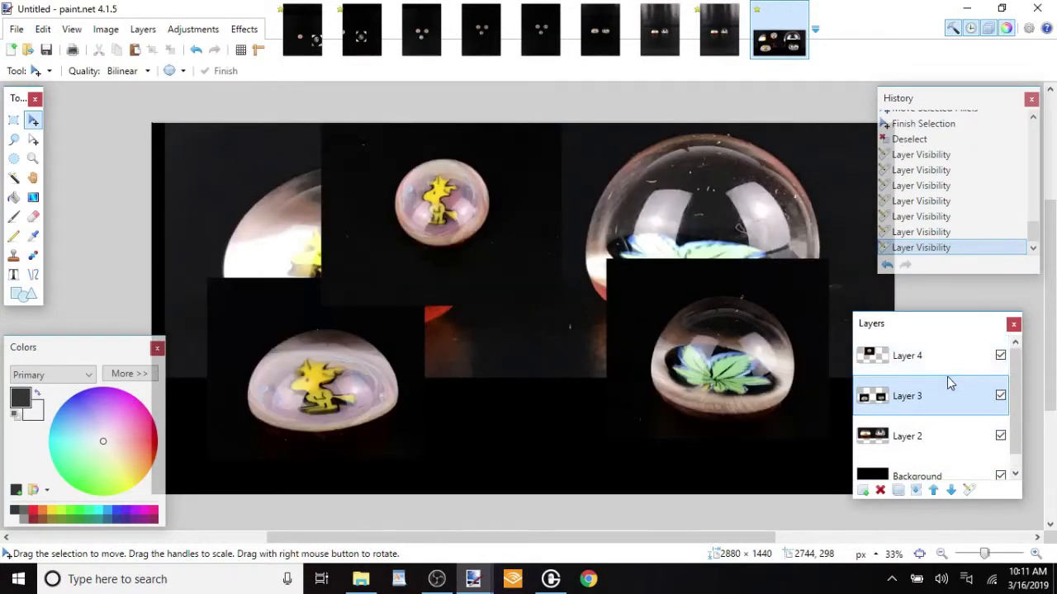
pyautogui.click(1000, 395)
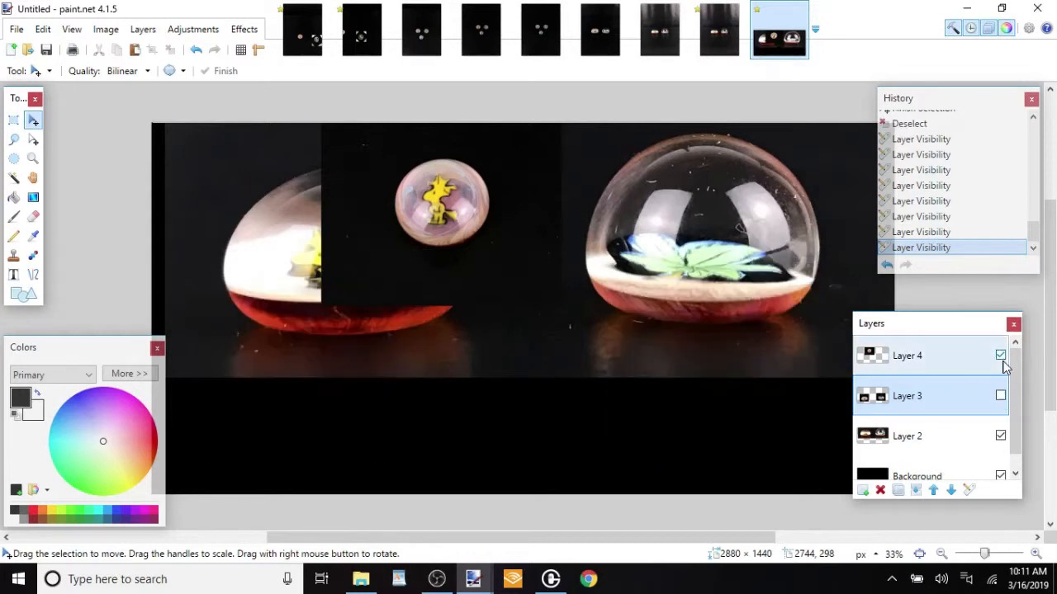
pyautogui.click(1000, 355)
pyautogui.click(1000, 476)
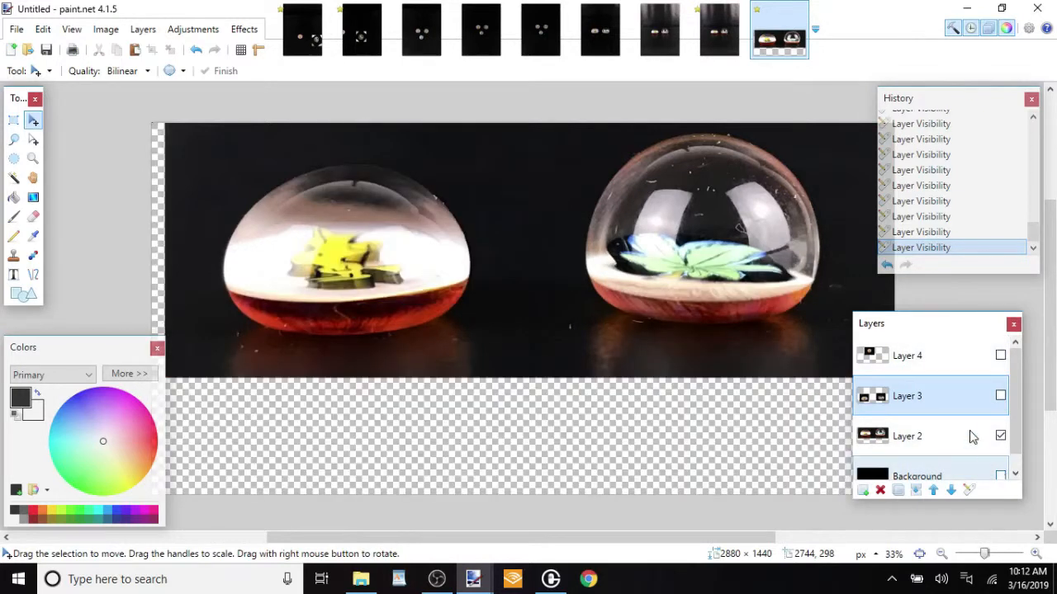
# Erase the dark backdrop around both large domes on Layer 2 with a soft 450-pixel Eraser
pyautogui.click(970, 436)
pyautogui.click(38, 218)
pyautogui.moveTo(184, 195)
pyautogui.mouseDown()
pyautogui.moveTo(228, 141)
pyautogui.moveTo(192, 146)
pyautogui.moveTo(203, 136)
pyautogui.moveTo(284, 116)
pyautogui.moveTo(322, 93)
pyautogui.moveTo(383, 85)
pyautogui.moveTo(449, 105)
pyautogui.moveTo(511, 149)
pyautogui.moveTo(538, 359)
pyautogui.mouseUp()
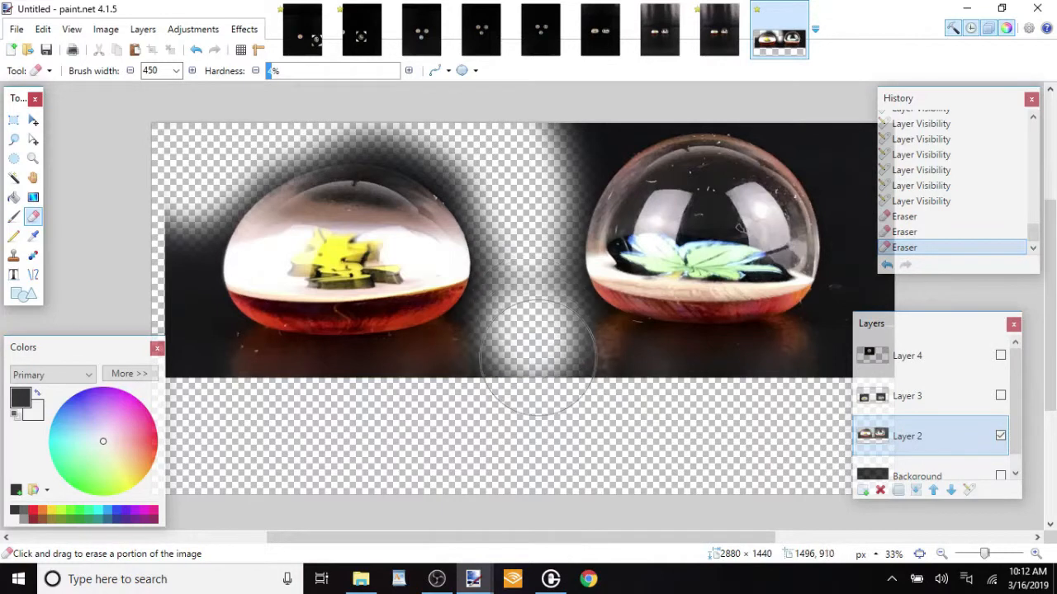
pyautogui.moveTo(524, 156); pyautogui.dragTo(579, 96)
pyautogui.moveTo(786, 96)
pyautogui.mouseDown()
pyautogui.moveTo(820, 96)
pyautogui.moveTo(894, 191)
pyautogui.moveTo(903, 234)
pyautogui.moveTo(865, 403)
pyautogui.moveTo(831, 429)
pyautogui.moveTo(576, 422)
pyautogui.moveTo(531, 342)
pyautogui.mouseUp()
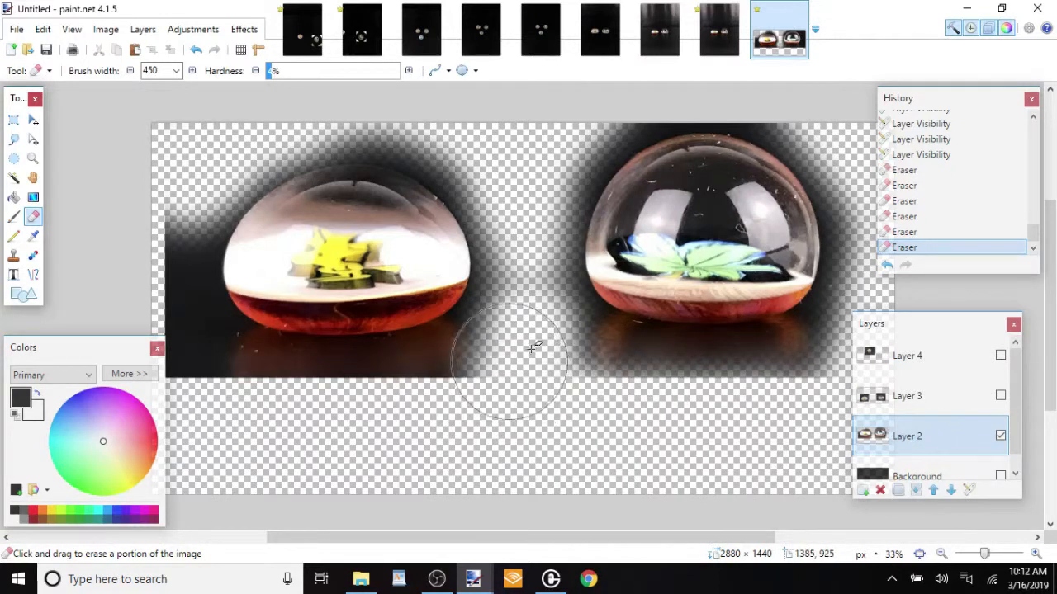
pyautogui.moveTo(320, 419)
pyautogui.mouseDown()
pyautogui.moveTo(248, 413)
pyautogui.moveTo(191, 373)
pyautogui.moveTo(111, 265)
pyautogui.mouseUp()
pyautogui.moveTo(140, 165)
pyautogui.mouseDown()
pyautogui.moveTo(165, 183)
pyautogui.moveTo(156, 325)
pyautogui.moveTo(255, 435)
pyautogui.moveTo(317, 414)
pyautogui.moveTo(418, 424)
pyautogui.moveTo(415, 438)
pyautogui.moveTo(291, 423)
pyautogui.moveTo(501, 434)
pyautogui.mouseUp()
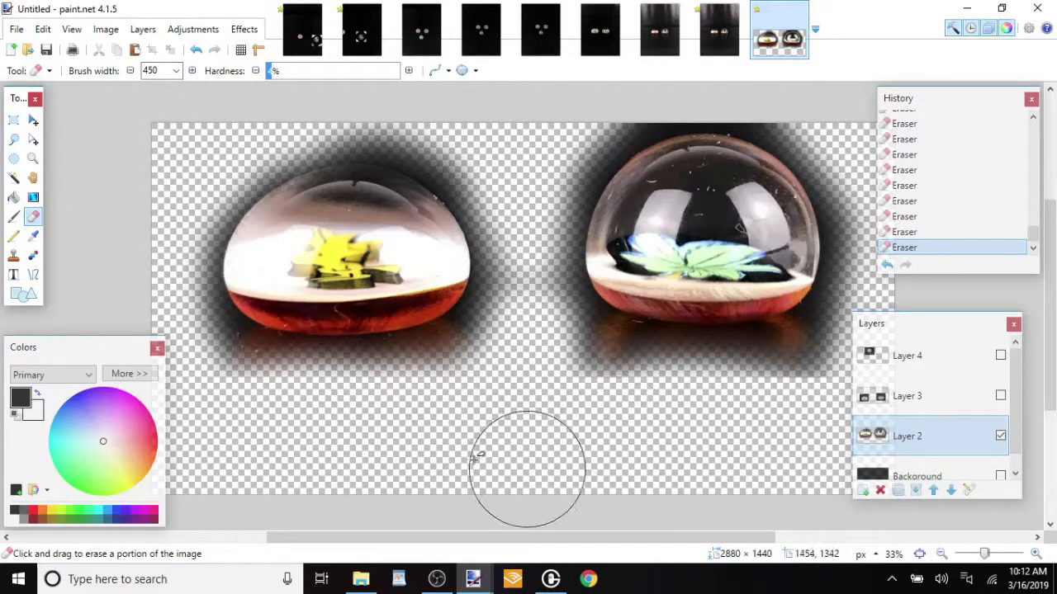
# Shift the entire contents of Layer 2 slightly up and to the left, and deselect
pyautogui.press('m')
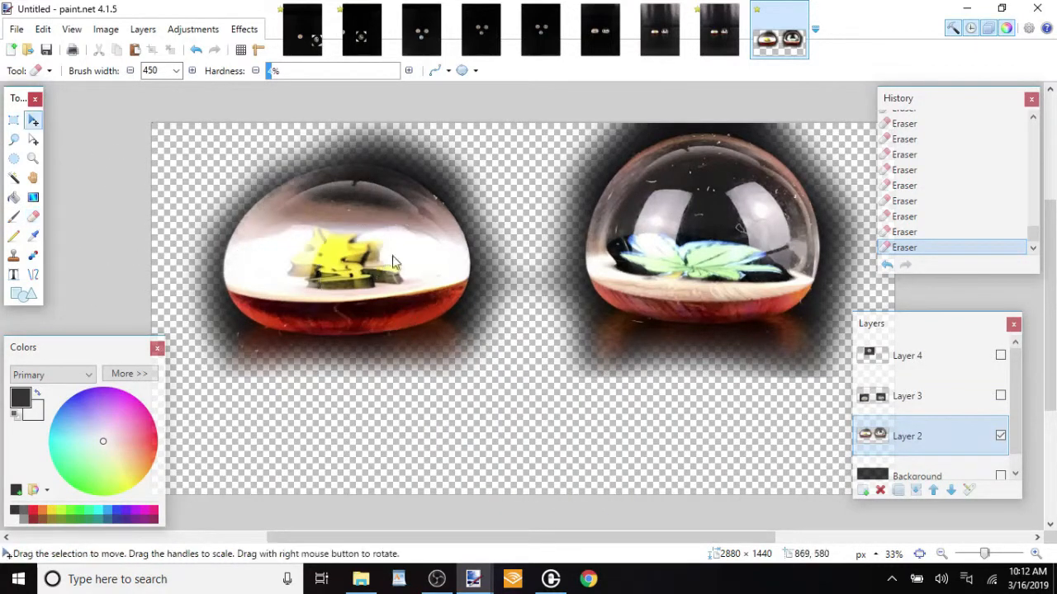
pyautogui.hotkey('ctrl', 'a')
pyautogui.moveTo(517, 260)
pyautogui.mouseDown()
pyautogui.moveTo(504, 279)
pyautogui.moveTo(515, 372)
pyautogui.moveTo(528, 300)
pyautogui.moveTo(503, 229)
pyautogui.moveTo(513, 236)
pyautogui.mouseUp()
pyautogui.hotkey('ctrl', 'd')
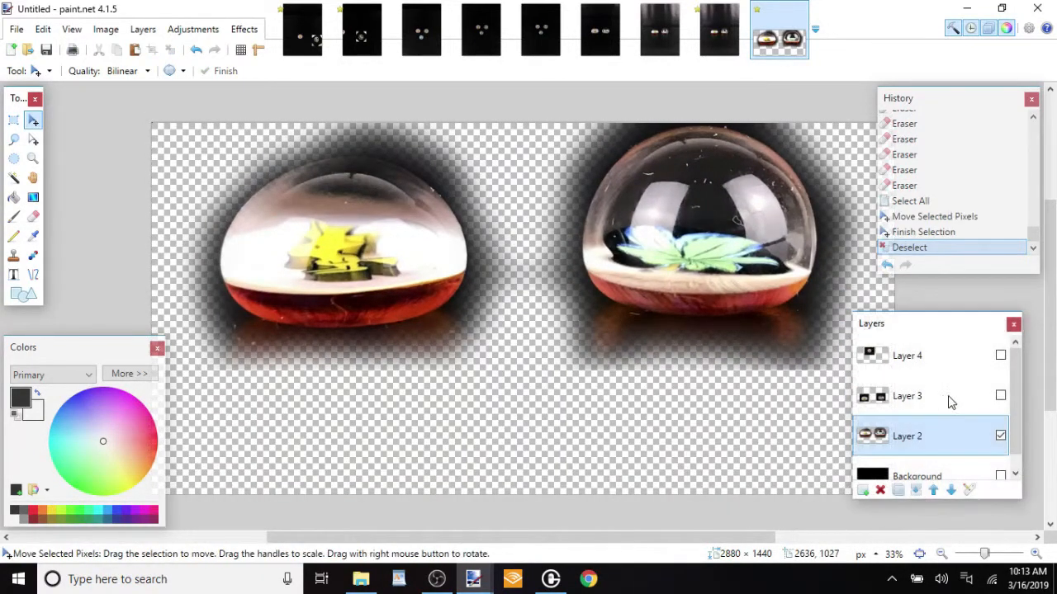
# Show and activate Layer 3, shift all its contents slightly down and to the right, and deselect
pyautogui.click(972, 396)
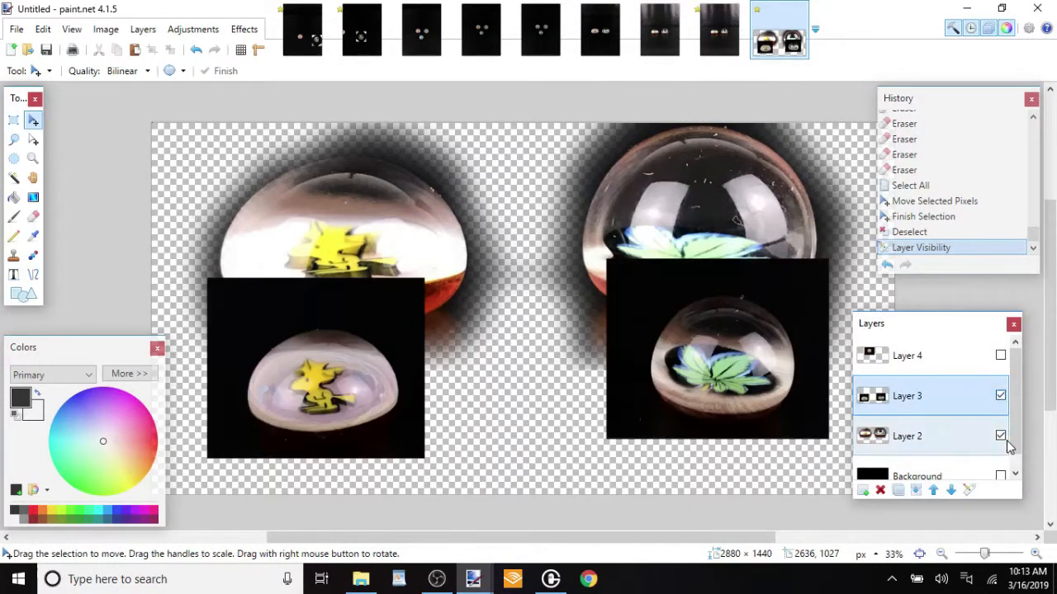
pyautogui.hotkey('ctrl', 'a')
pyautogui.moveTo(550, 365)
pyautogui.mouseDown()
pyautogui.moveTo(547, 381)
pyautogui.moveTo(533, 355)
pyautogui.moveTo(539, 341)
pyautogui.moveTo(537, 361)
pyautogui.mouseUp()
pyautogui.hotkey('ctrl', 'd')
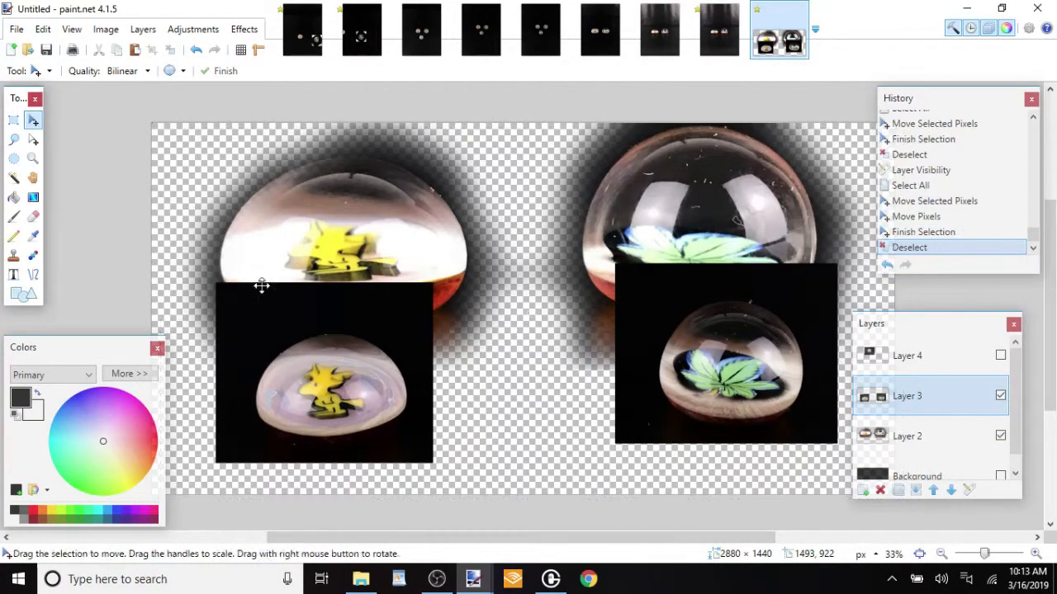
# Erase the black backdrop around the two small domes on Layer 3 with the 450-pixel Eraser
pyautogui.click(33, 216)
pyautogui.moveTo(487, 335)
pyautogui.mouseDown()
pyautogui.moveTo(371, 270)
pyautogui.moveTo(280, 275)
pyautogui.moveTo(242, 294)
pyautogui.moveTo(199, 346)
pyautogui.moveTo(183, 443)
pyautogui.moveTo(256, 493)
pyautogui.moveTo(379, 502)
pyautogui.moveTo(458, 457)
pyautogui.moveTo(471, 428)
pyautogui.moveTo(477, 376)
pyautogui.moveTo(442, 319)
pyautogui.mouseUp()
pyautogui.moveTo(390, 285)
pyautogui.mouseDown()
pyautogui.moveTo(366, 273)
pyautogui.moveTo(274, 288)
pyautogui.mouseUp()
pyautogui.moveTo(227, 312); pyautogui.dragTo(209, 364)
pyautogui.moveTo(207, 400)
pyautogui.mouseDown()
pyautogui.moveTo(220, 452)
pyautogui.moveTo(277, 493)
pyautogui.moveTo(317, 499)
pyautogui.moveTo(361, 497)
pyautogui.moveTo(428, 465)
pyautogui.moveTo(458, 434)
pyautogui.moveTo(468, 371)
pyautogui.mouseUp()
pyautogui.moveTo(587, 328)
pyautogui.mouseDown()
pyautogui.moveTo(655, 259)
pyautogui.moveTo(780, 237)
pyautogui.moveTo(807, 266)
pyautogui.moveTo(816, 299)
pyautogui.moveTo(850, 304)
pyautogui.moveTo(861, 388)
pyautogui.moveTo(802, 477)
pyautogui.moveTo(725, 496)
pyautogui.moveTo(656, 474)
pyautogui.moveTo(612, 441)
pyautogui.moveTo(583, 344)
pyautogui.moveTo(599, 320)
pyautogui.mouseUp()
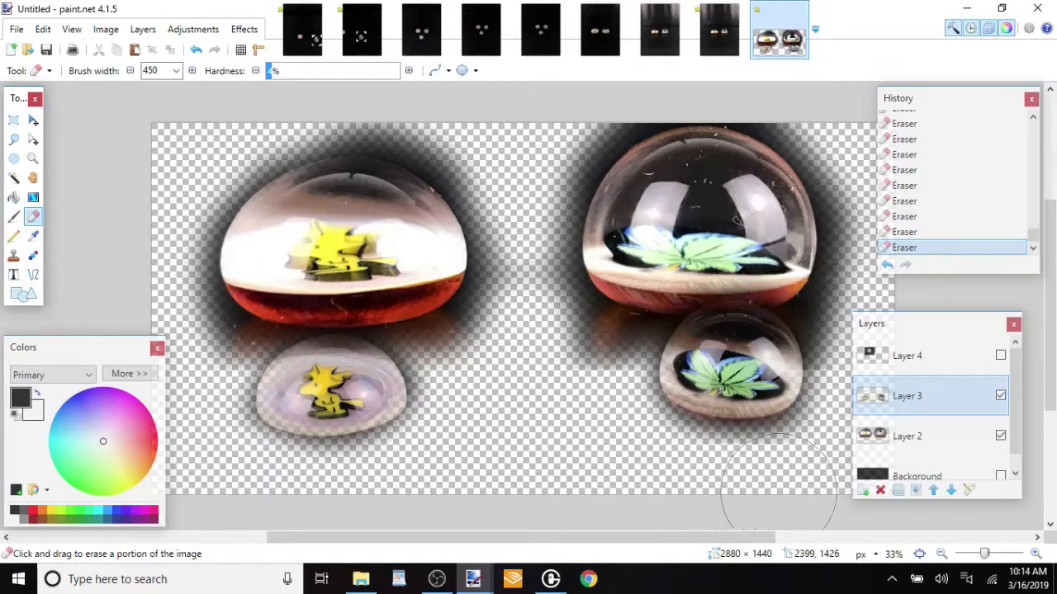
# Undo the last eraser strokes and redo the softening of the dark edge beneath the small leaf dome
pyautogui.hotkey('ctrl', 'z')
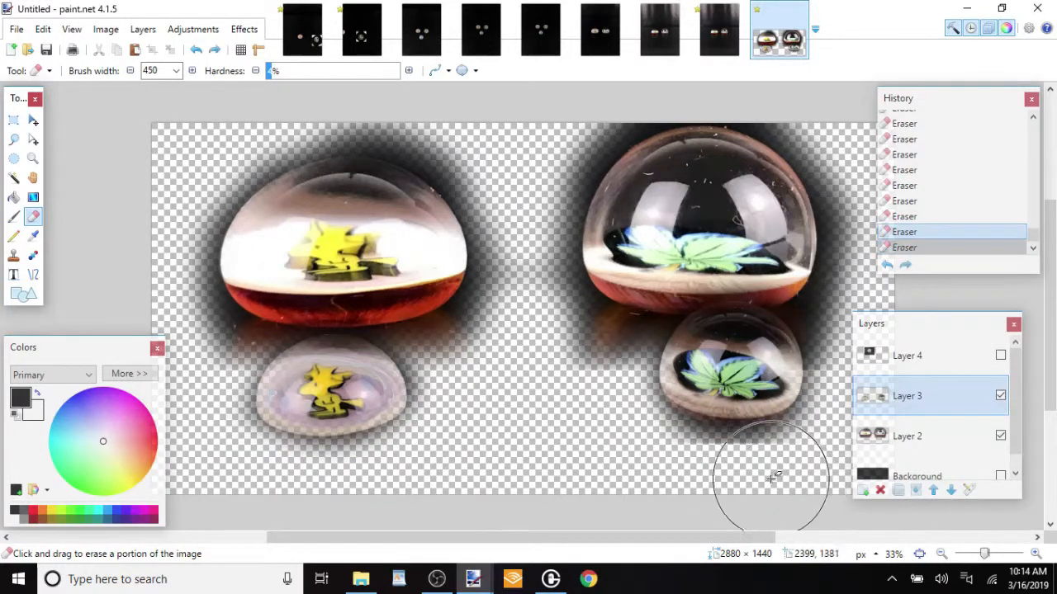
pyautogui.moveTo(693, 484); pyautogui.dragTo(693, 483)
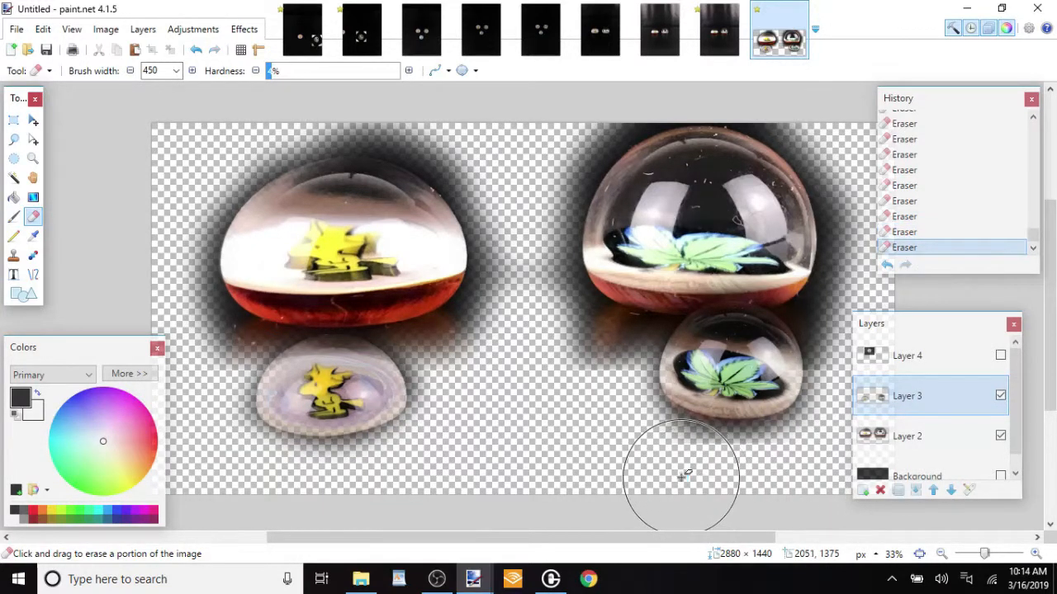
pyautogui.hotkey('ctrl', 'z')
pyautogui.click(803, 485)
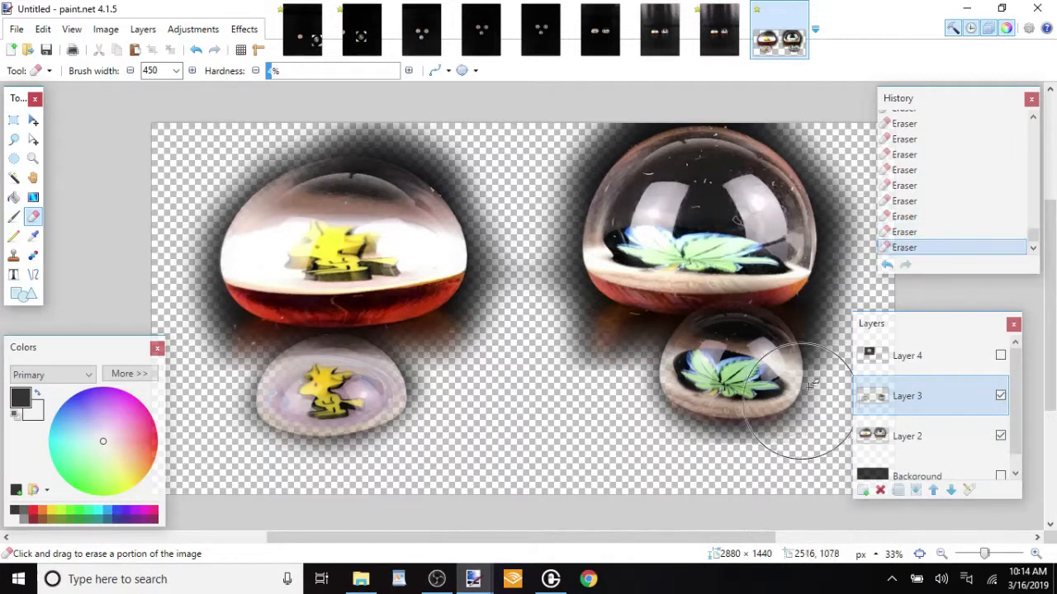
# Hide Layer 2 and erase the dark fringe above and to the upper right of the small leaf dome
pyautogui.click(1000, 435)
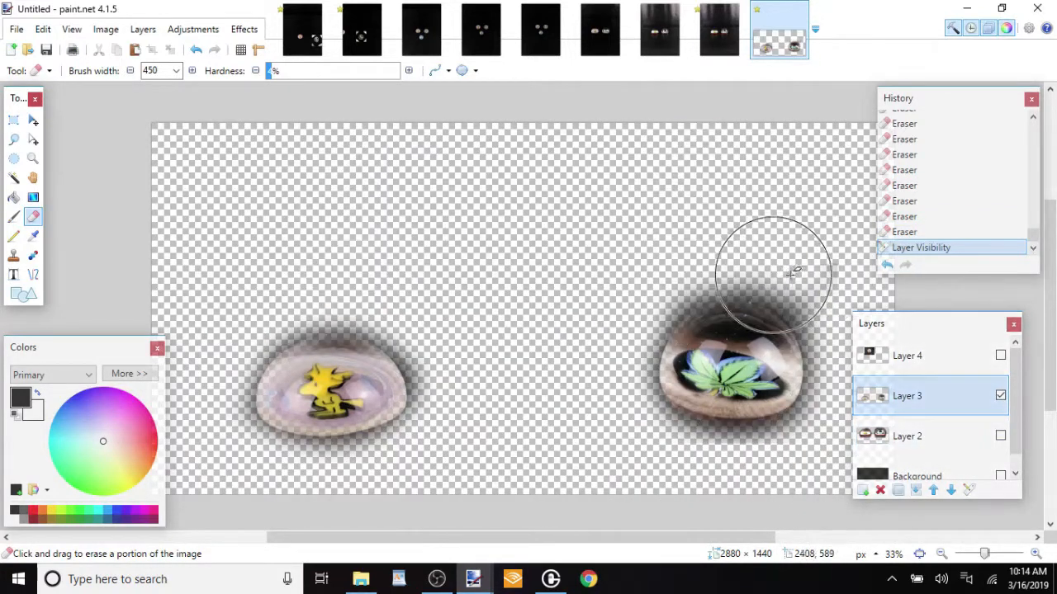
pyautogui.moveTo(838, 283)
pyautogui.mouseDown()
pyautogui.moveTo(835, 296)
pyautogui.moveTo(807, 253)
pyautogui.moveTo(767, 247)
pyautogui.mouseUp()
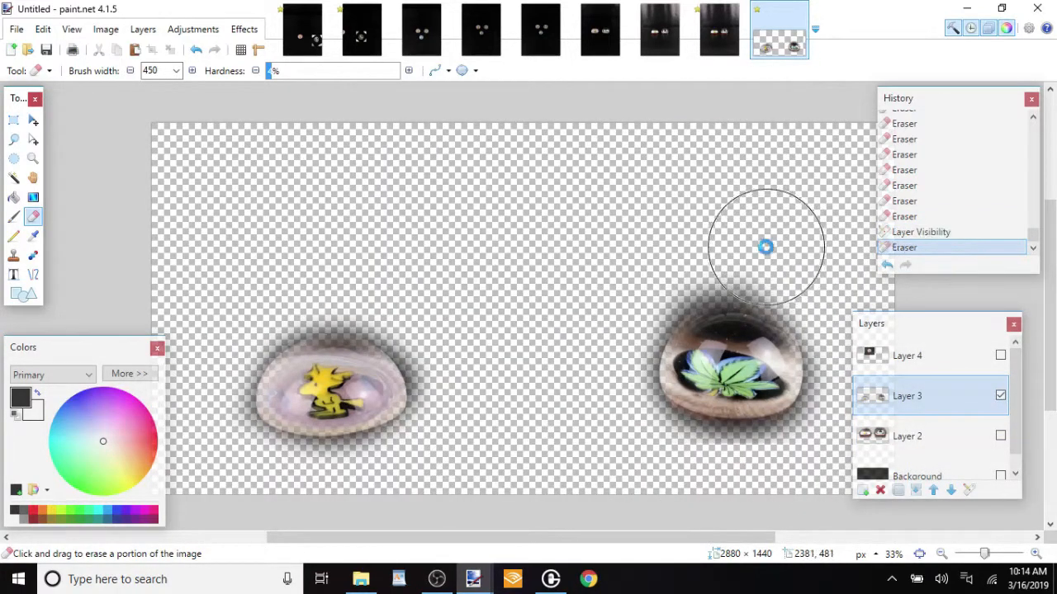
pyautogui.hotkey('ctrl', 'z')
pyautogui.moveTo(841, 292)
pyautogui.mouseDown()
pyautogui.moveTo(819, 265)
pyautogui.moveTo(764, 240)
pyautogui.mouseUp()
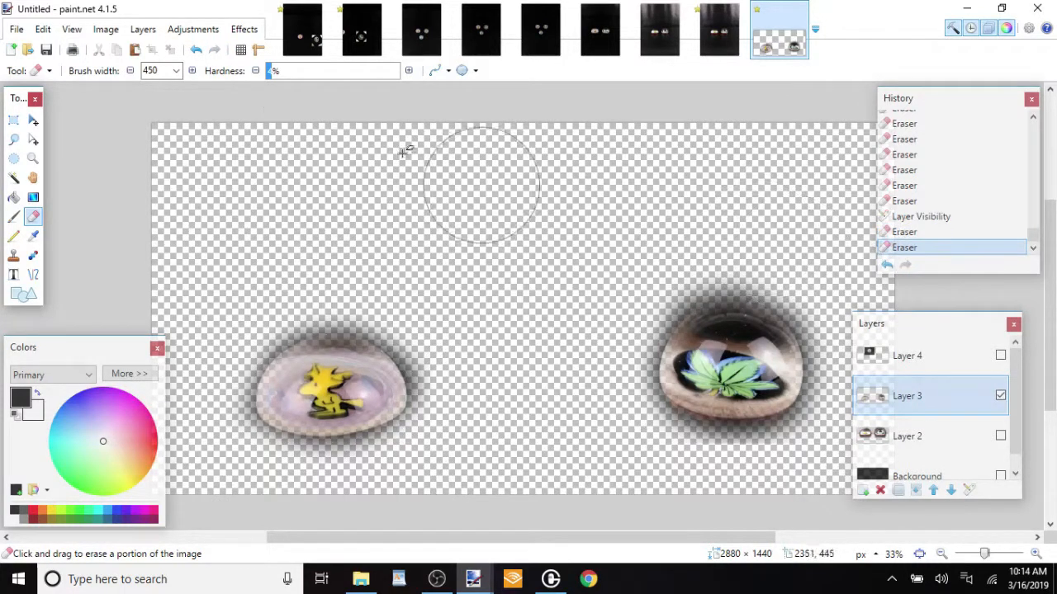
# Set the Eraser's brush width to 200 and trim the remaining dark fringe around the two small domes on Layer 3
pyautogui.click(176, 71)
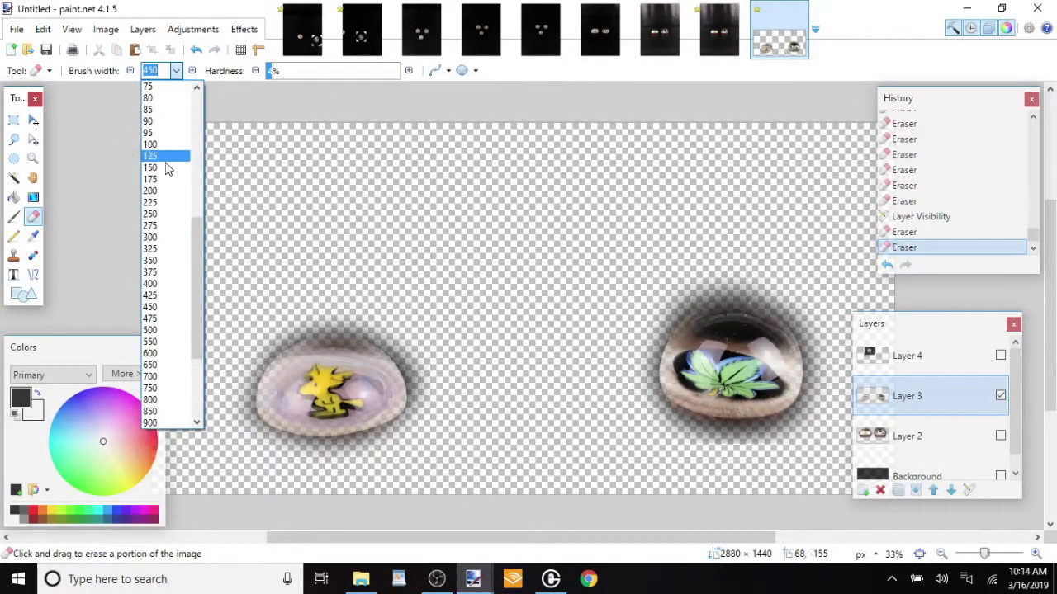
pyautogui.click(169, 195)
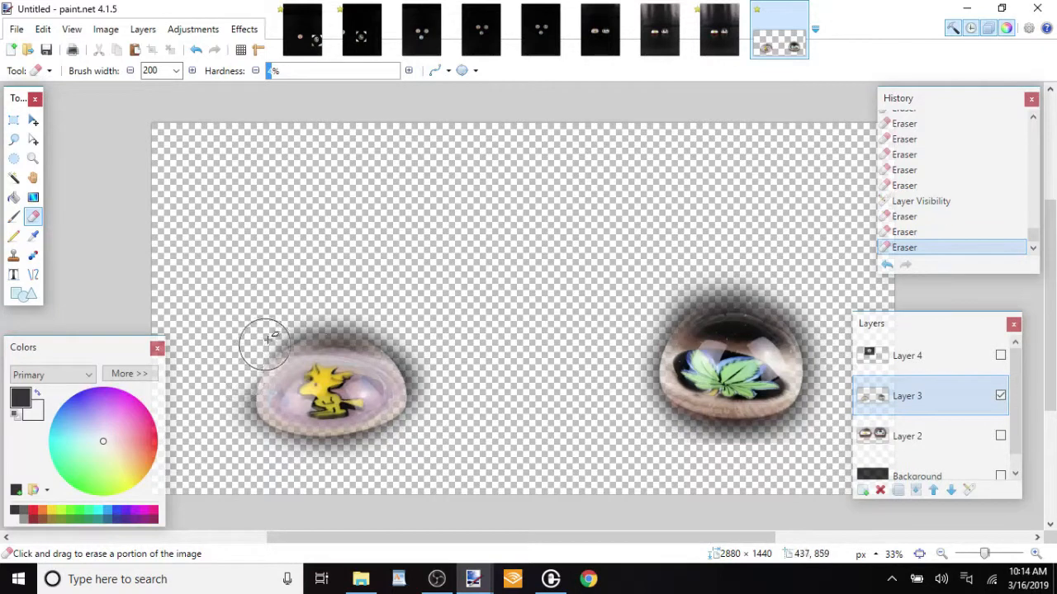
pyautogui.click(423, 379)
pyautogui.hotkey('ctrl', 'z')
pyautogui.click(680, 306)
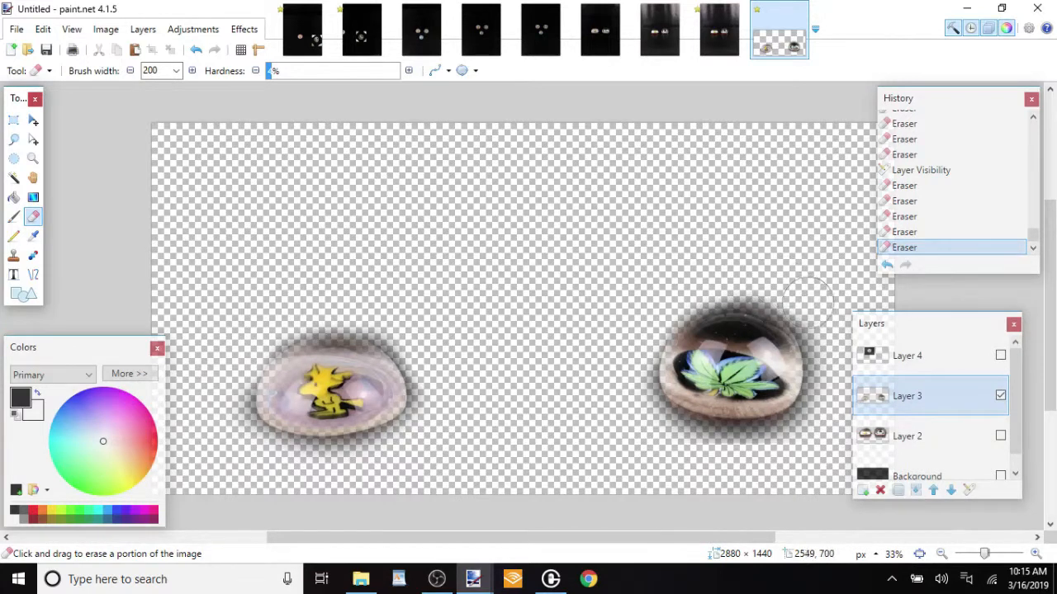
pyautogui.hotkey('ctrl', 'z')
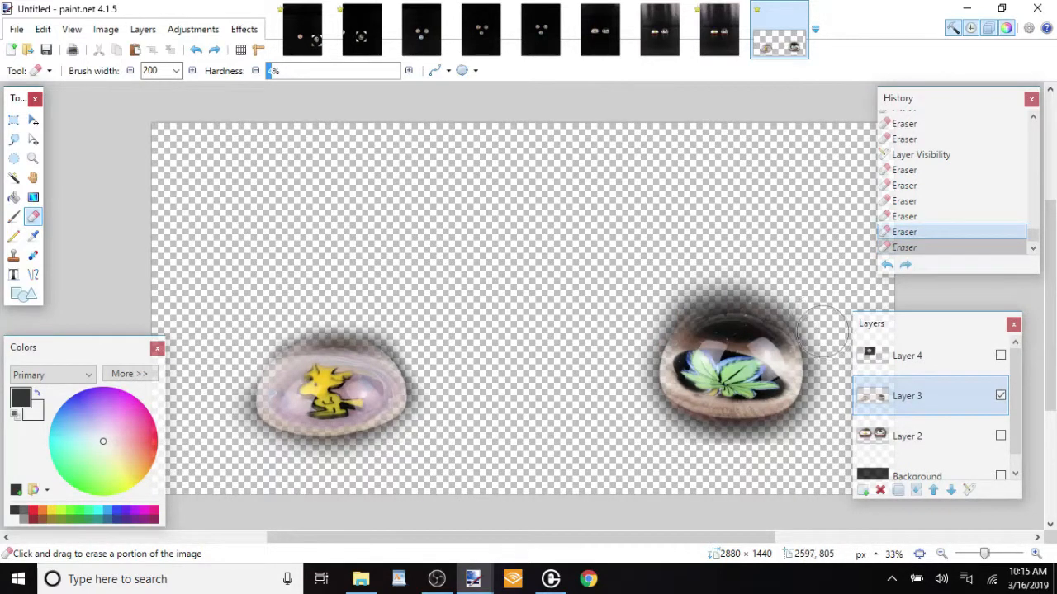
pyautogui.click(726, 286)
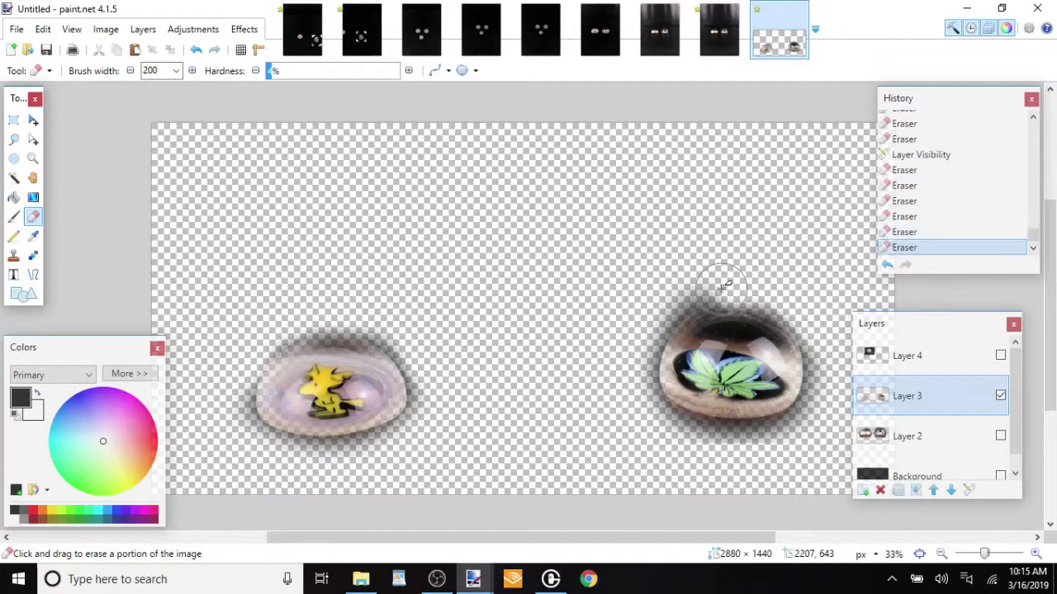
pyautogui.click(640, 364)
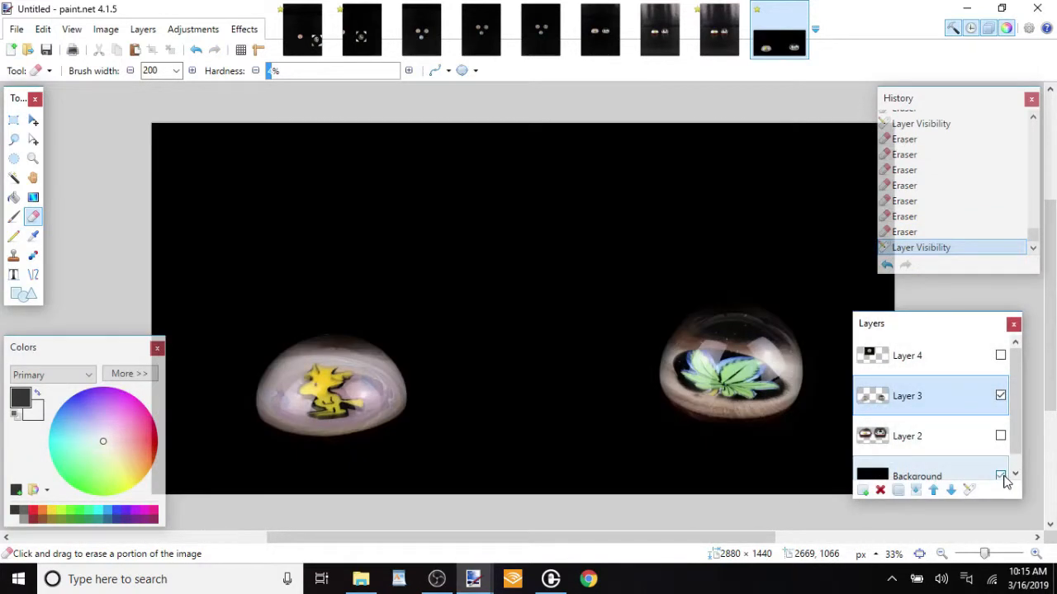
# Hide the Background and Layer 3, then show Layer 4 and make it the active layer
pyautogui.click(1001, 478)
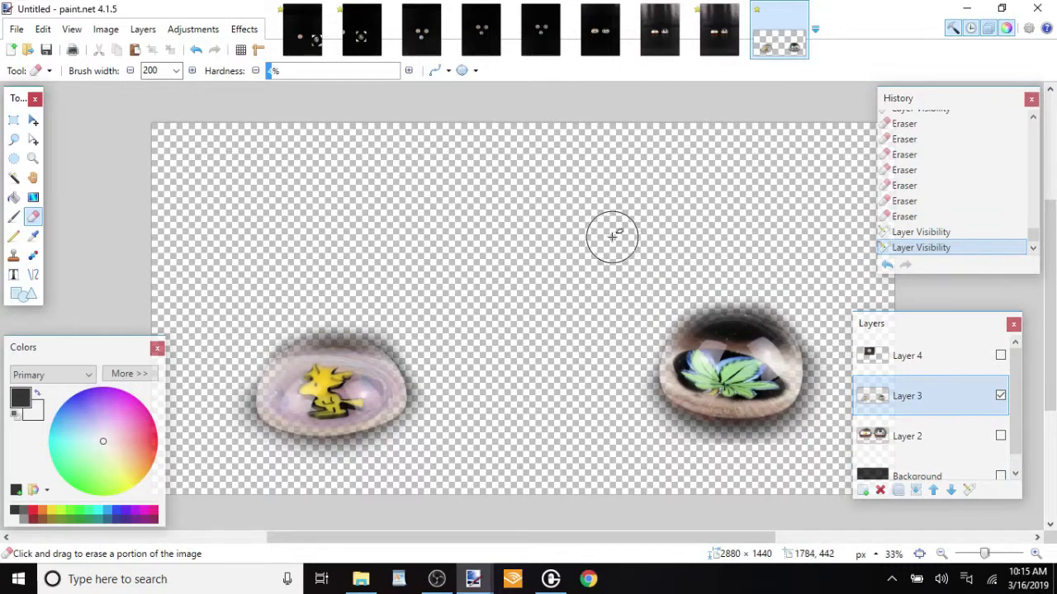
pyautogui.click(1001, 356)
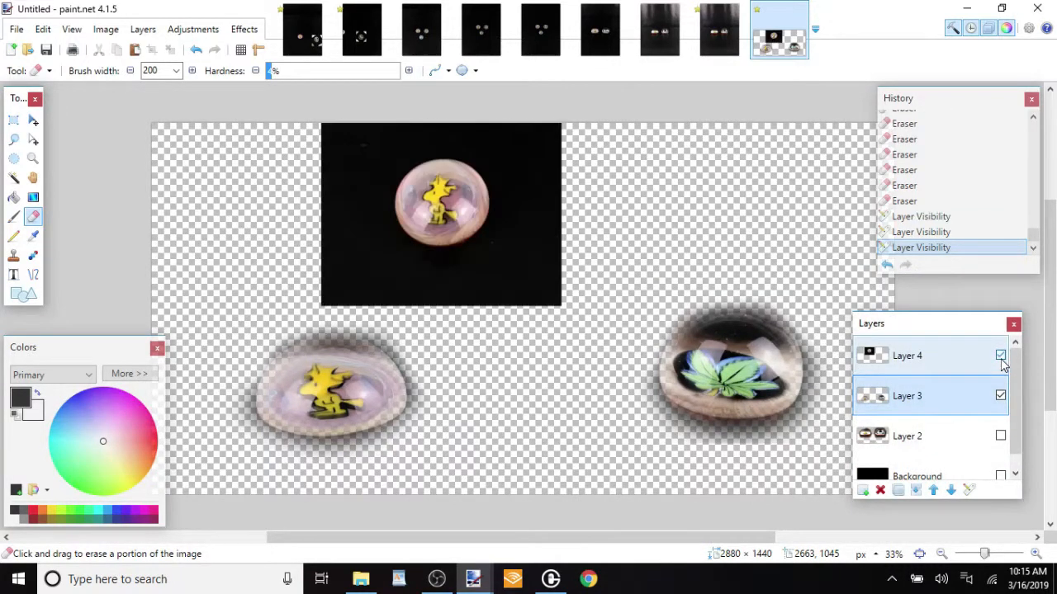
pyautogui.click(1000, 397)
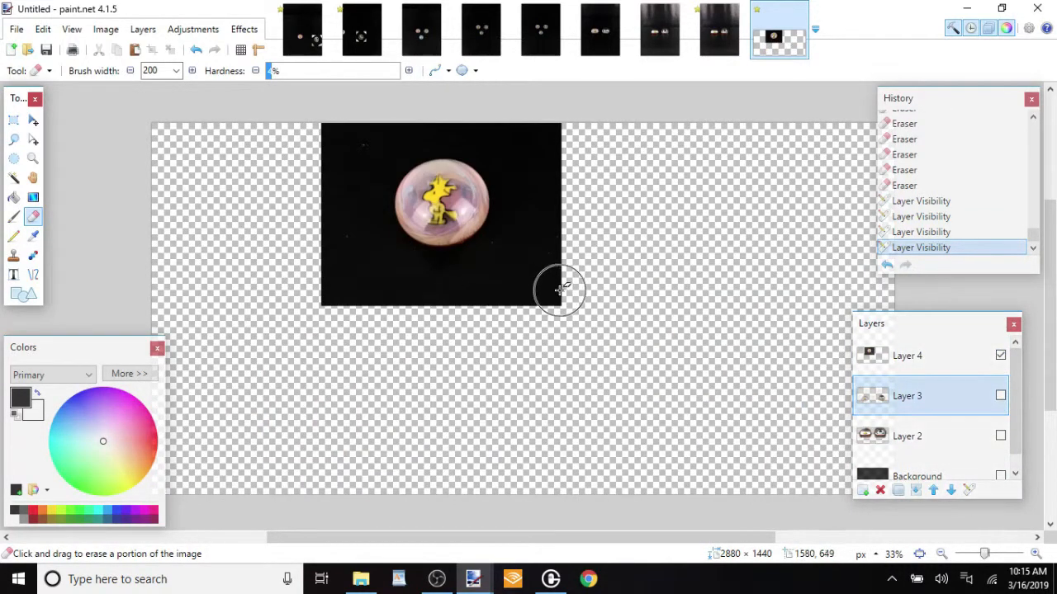
pyautogui.click(955, 364)
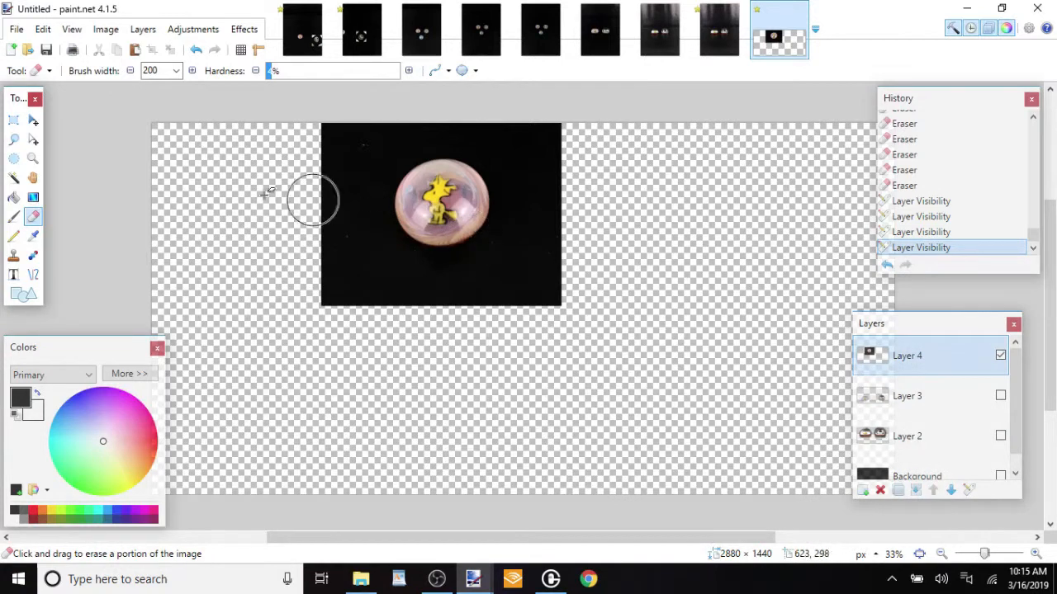
# Switch to the IMG_4986.JPG photo and enlarge it by percentage with Best Quality resampling
pyautogui.click(301, 41)
pyautogui.click(114, 31)
pyautogui.click(124, 68)
pyautogui.click(475, 201)
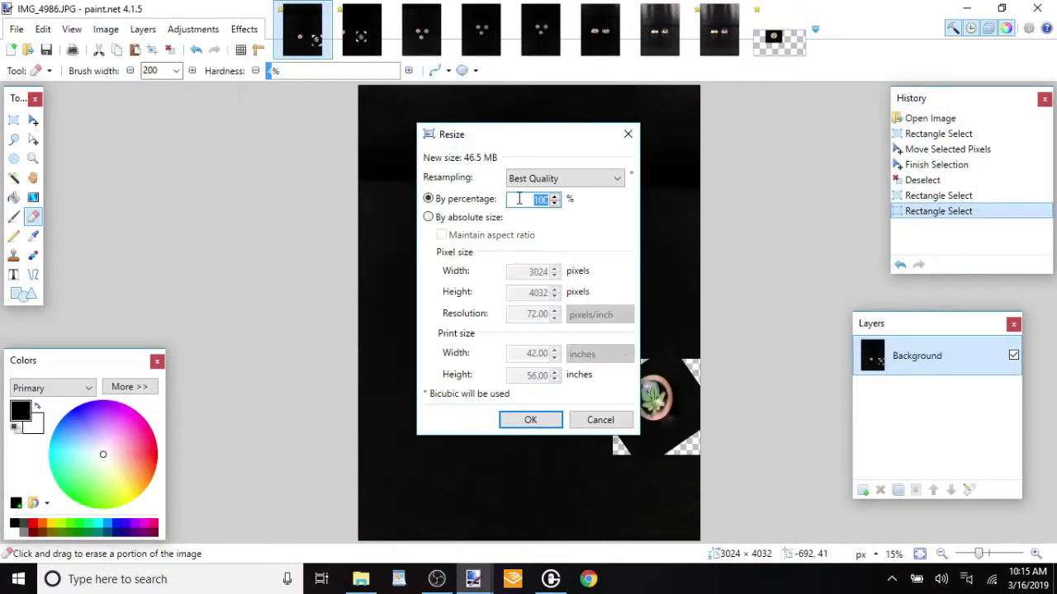
pyautogui.press('Return')
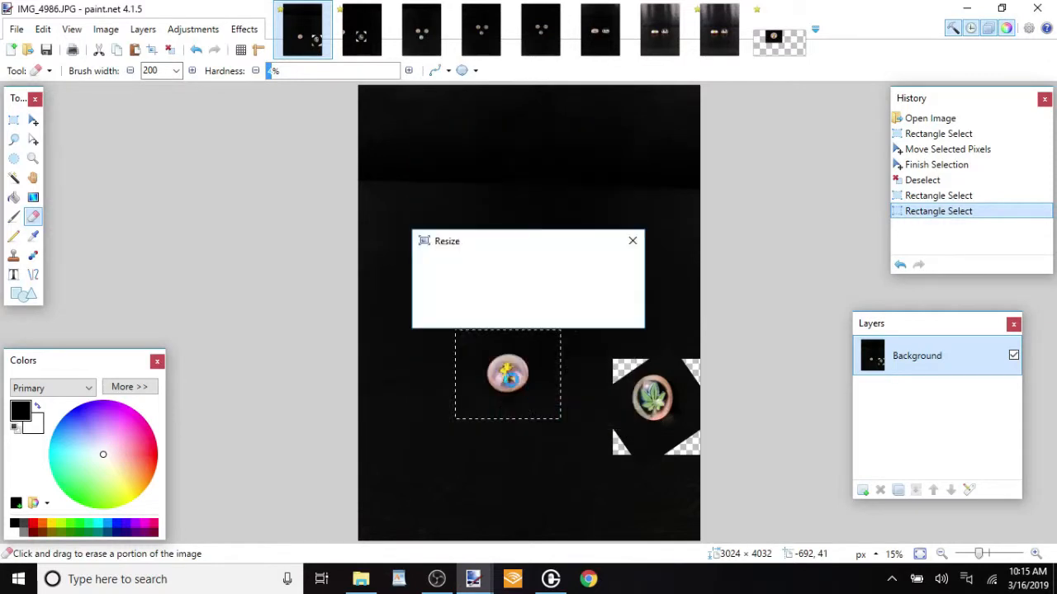
# Copy the enlarged yellow bird dome from the photo and paste it into Layer 4 of the untitled image, covering the smaller version
pyautogui.moveTo(476, 349); pyautogui.dragTo(540, 406)
pyautogui.click(778, 35)
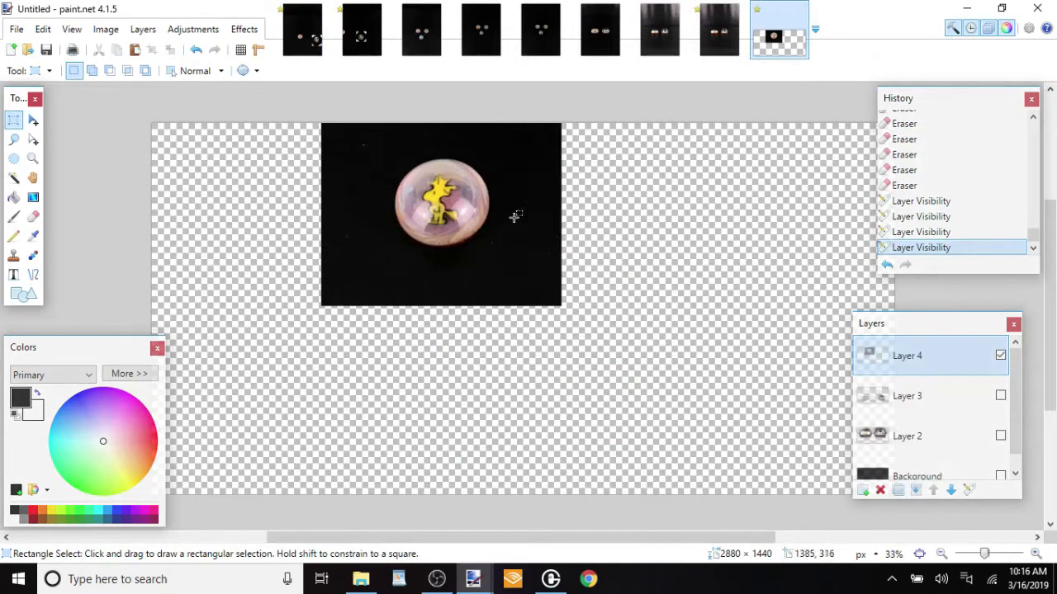
pyautogui.hotkey('ctrl', 'v')
pyautogui.moveTo(649, 331); pyautogui.dragTo(423, 254)
pyautogui.moveTo(474, 334)
pyautogui.mouseDown()
pyautogui.moveTo(472, 311)
pyautogui.moveTo(477, 321)
pyautogui.mouseUp()
pyautogui.hotkey('ctrl', 'd')
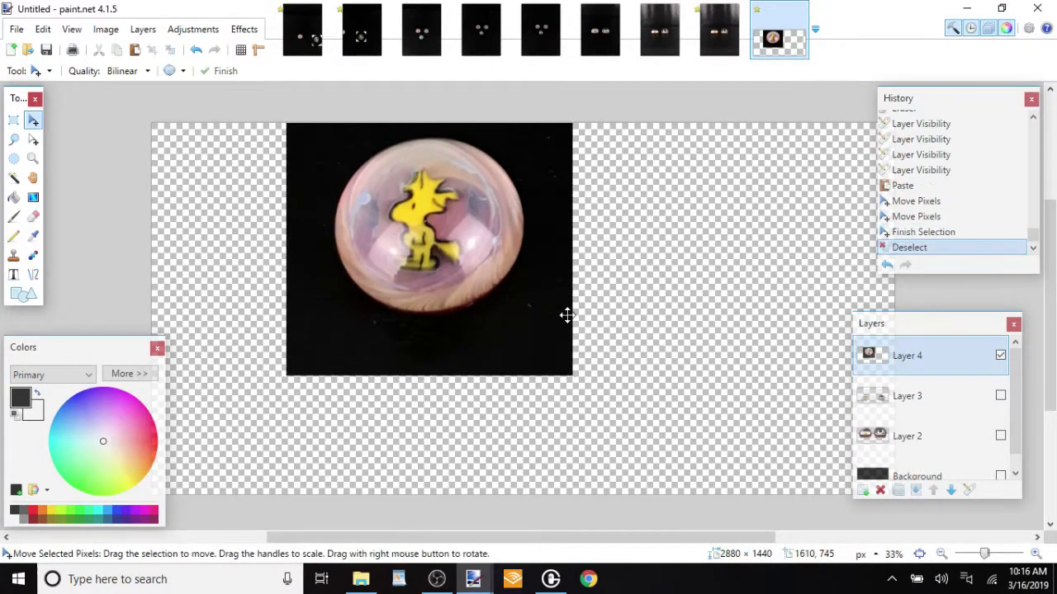
# Erase the dark area to the left of and below the yellow bird dome on Layer 4 with the soft Eraser at brush width 200
pyautogui.click(34, 213)
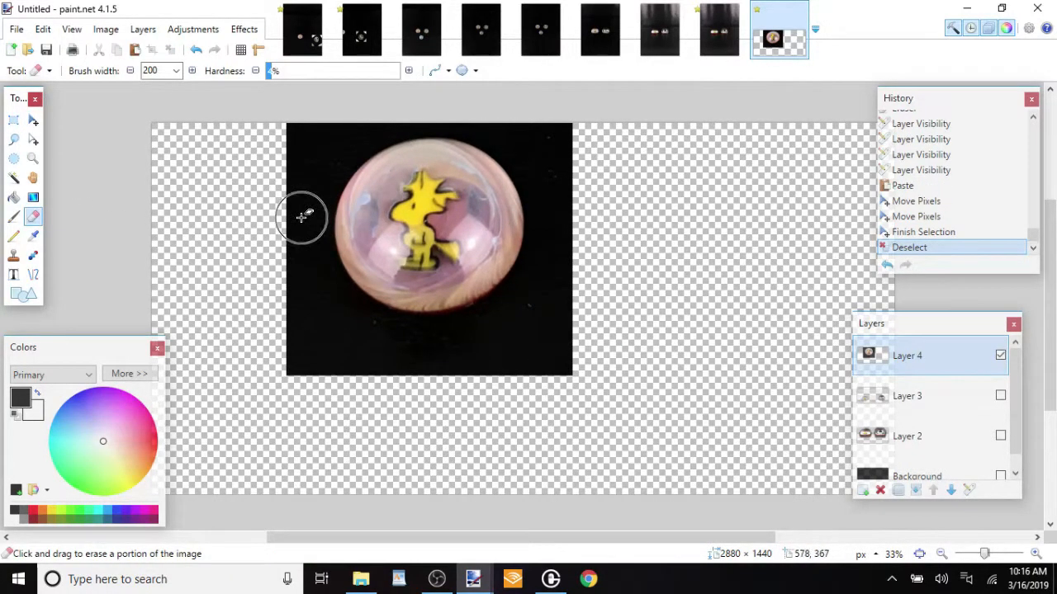
pyautogui.moveTo(279, 233)
pyautogui.mouseDown()
pyautogui.moveTo(313, 164)
pyautogui.moveTo(315, 178)
pyautogui.moveTo(351, 155)
pyautogui.mouseUp()
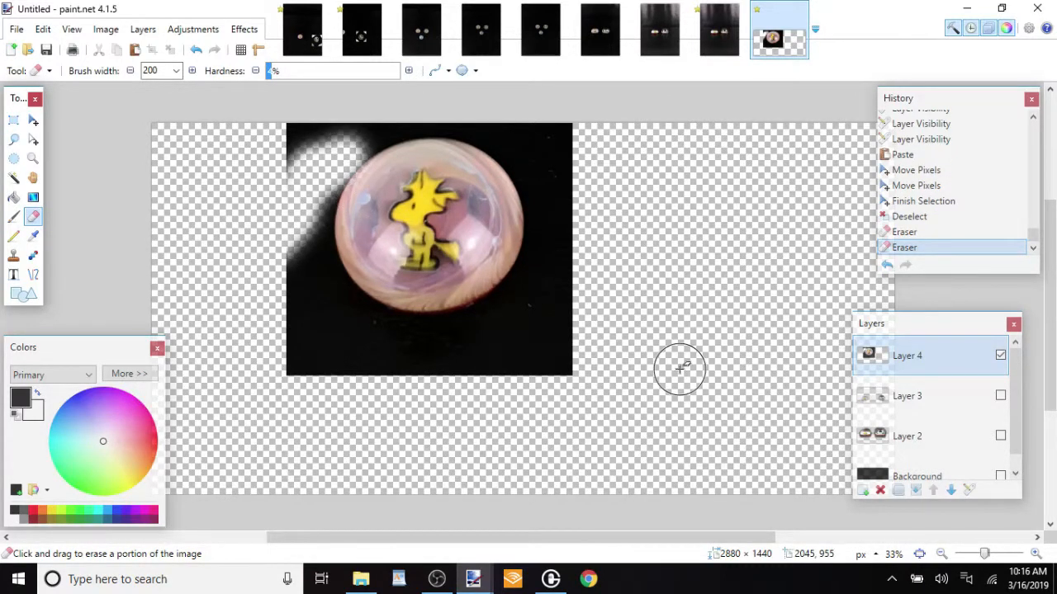
pyautogui.hotkey('ctrl', 'z')
pyautogui.click(1036, 554)
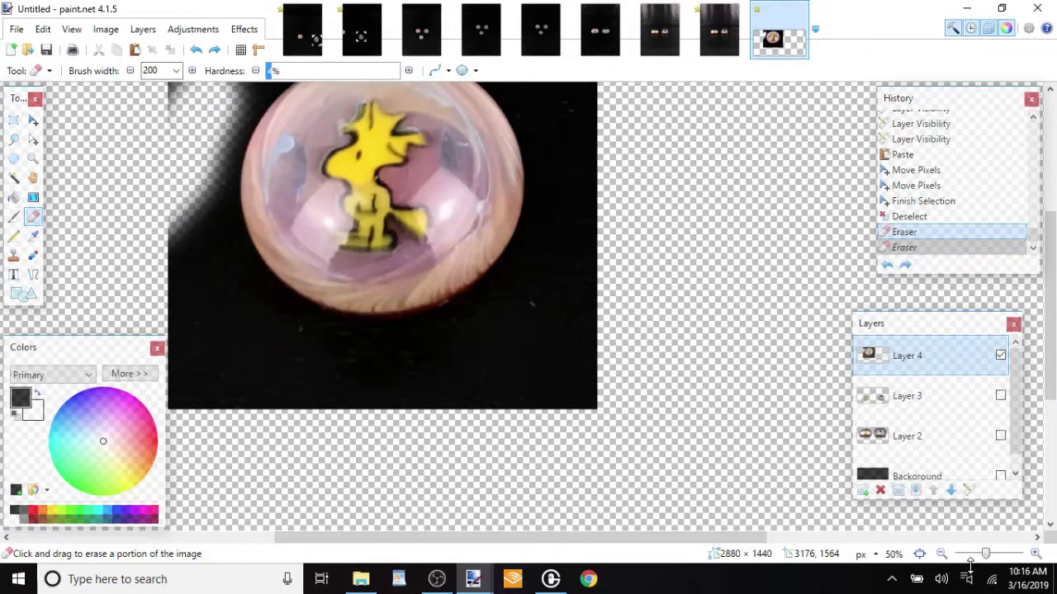
pyautogui.moveTo(753, 539); pyautogui.dragTo(718, 532)
pyautogui.moveTo(265, 198)
pyautogui.mouseDown()
pyautogui.moveTo(333, 317)
pyautogui.moveTo(414, 354)
pyautogui.moveTo(399, 357)
pyautogui.moveTo(485, 362)
pyautogui.moveTo(413, 355)
pyautogui.mouseUp()
# Erase the dark area along the lower right side of the yellow bird dome, undoing strokes that miss the edge
pyautogui.moveTo(653, 194)
pyautogui.mouseDown()
pyautogui.moveTo(640, 182)
pyautogui.moveTo(632, 231)
pyautogui.moveTo(576, 300)
pyautogui.mouseUp()
pyautogui.hotkey('ctrl', 'z')
pyautogui.moveTo(637, 197)
pyautogui.mouseDown()
pyautogui.moveTo(609, 272)
pyautogui.moveTo(559, 319)
pyautogui.moveTo(524, 329)
pyautogui.mouseUp()
pyautogui.hotkey('ctrl', 'z')
pyautogui.moveTo(639, 205)
pyautogui.mouseDown()
pyautogui.moveTo(613, 270)
pyautogui.moveTo(580, 311)
pyautogui.moveTo(531, 350)
pyautogui.moveTo(479, 362)
pyautogui.mouseUp()
pyautogui.moveTo(503, 358); pyautogui.dragTo(576, 338)
pyautogui.moveTo(628, 293)
pyautogui.mouseDown()
pyautogui.moveTo(663, 339)
pyautogui.moveTo(674, 386)
pyautogui.moveTo(597, 422)
pyautogui.moveTo(465, 415)
pyautogui.moveTo(571, 386)
pyautogui.moveTo(636, 339)
pyautogui.moveTo(463, 410)
pyautogui.moveTo(249, 402)
pyautogui.moveTo(267, 347)
pyautogui.moveTo(242, 241)
pyautogui.moveTo(284, 318)
pyautogui.moveTo(471, 375)
pyautogui.mouseUp()
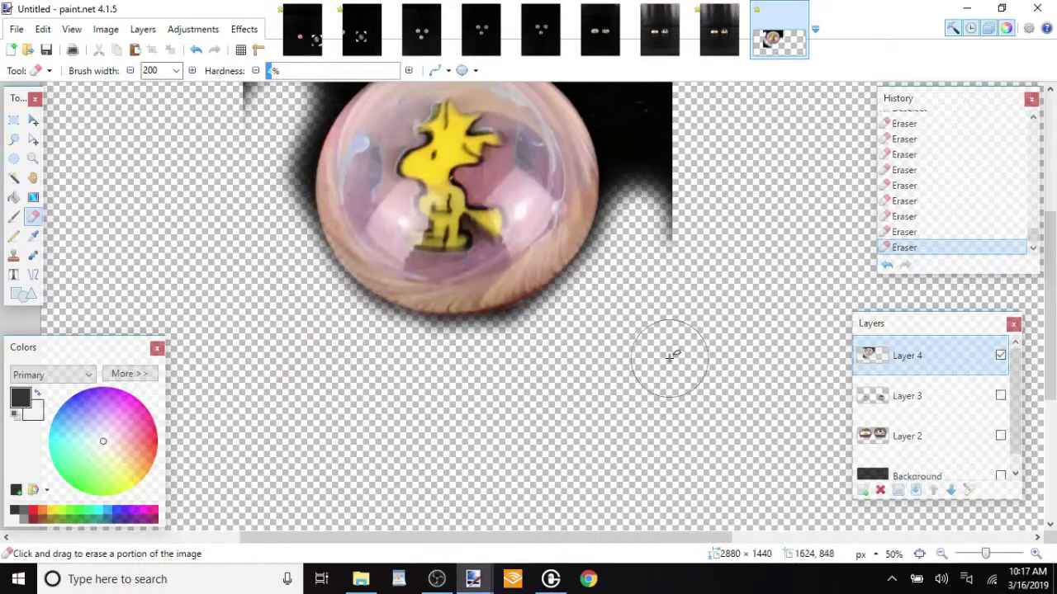
# Erase the remaining dark area right of and above the yellow bird dome, leaving a thin soft fringe around it
pyautogui.scroll(2, 671, 357)
pyautogui.moveTo(665, 349)
pyautogui.mouseDown()
pyautogui.moveTo(644, 328)
pyautogui.moveTo(626, 210)
pyautogui.moveTo(573, 107)
pyautogui.moveTo(671, 170)
pyautogui.moveTo(675, 236)
pyautogui.mouseUp()
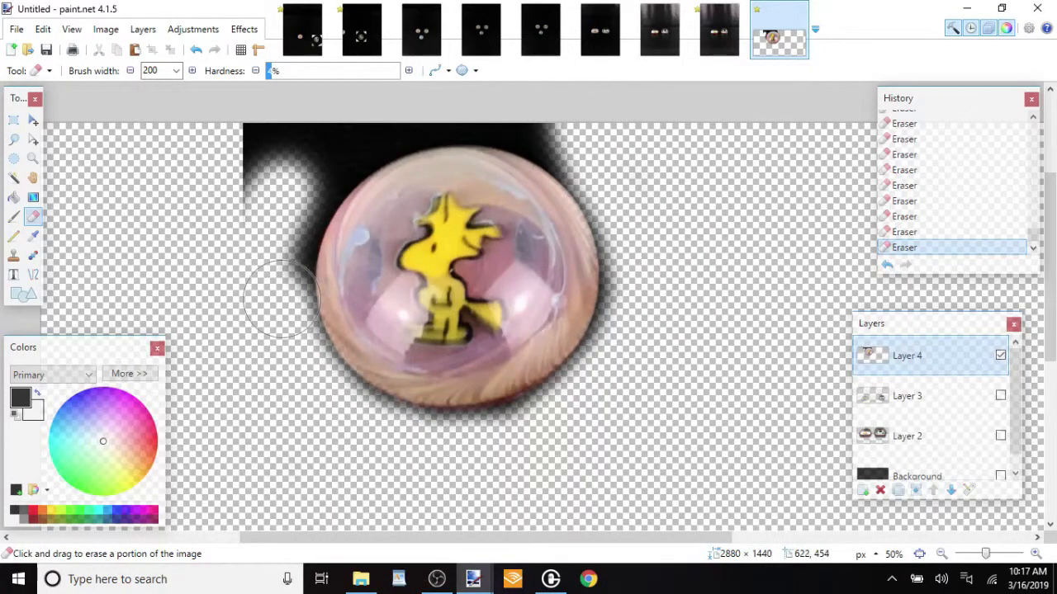
pyautogui.moveTo(285, 212)
pyautogui.mouseDown()
pyautogui.moveTo(335, 143)
pyautogui.moveTo(369, 116)
pyautogui.moveTo(403, 110)
pyautogui.mouseUp()
pyautogui.moveTo(472, 100)
pyautogui.mouseDown()
pyautogui.moveTo(535, 109)
pyautogui.moveTo(585, 142)
pyautogui.moveTo(309, 152)
pyautogui.moveTo(259, 142)
pyautogui.moveTo(252, 188)
pyautogui.mouseUp()
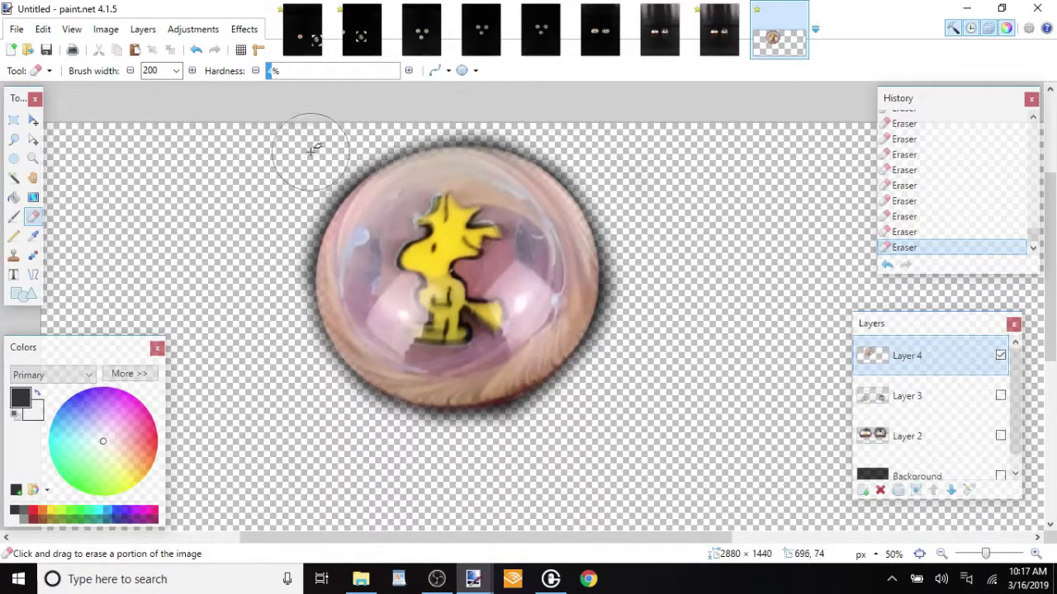
# Show the Background and Layer 2, then hide Layer 4 while keeping it the active layer
pyautogui.click(1000, 476)
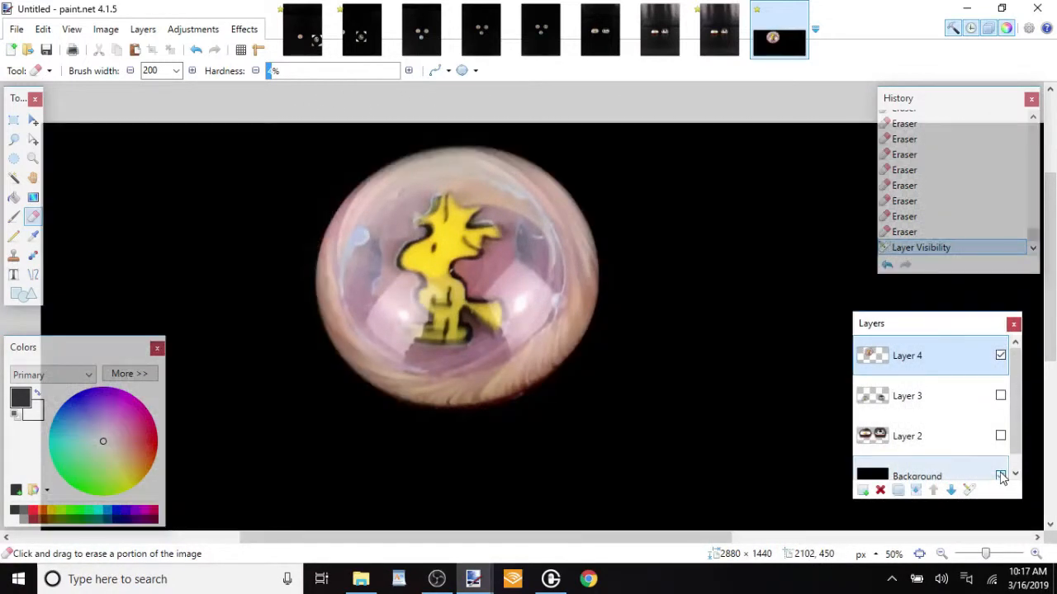
pyautogui.click(1000, 437)
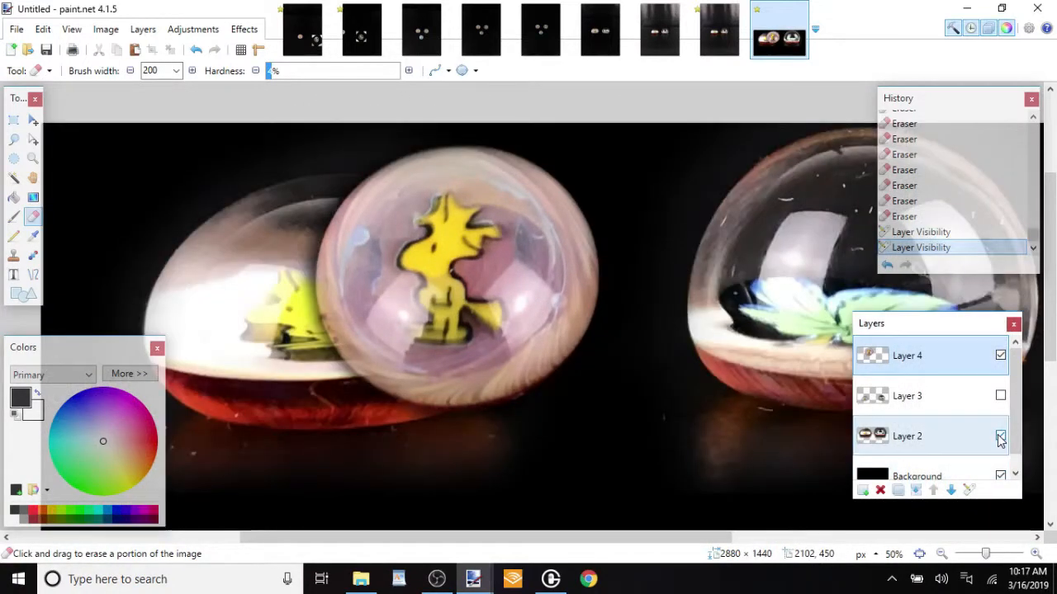
pyautogui.click(961, 432)
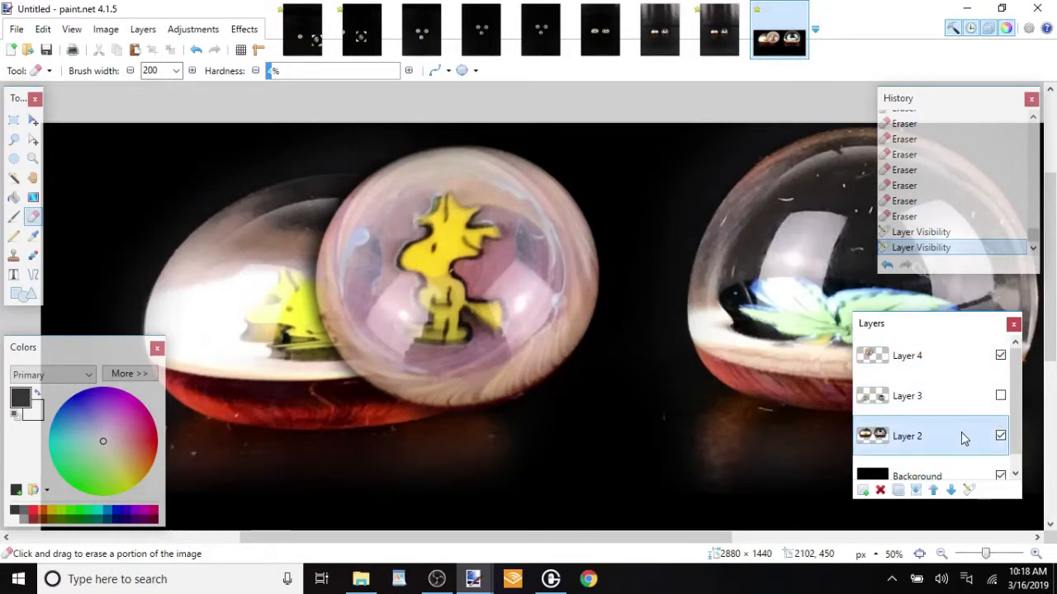
pyautogui.click(991, 363)
pyautogui.click(941, 554)
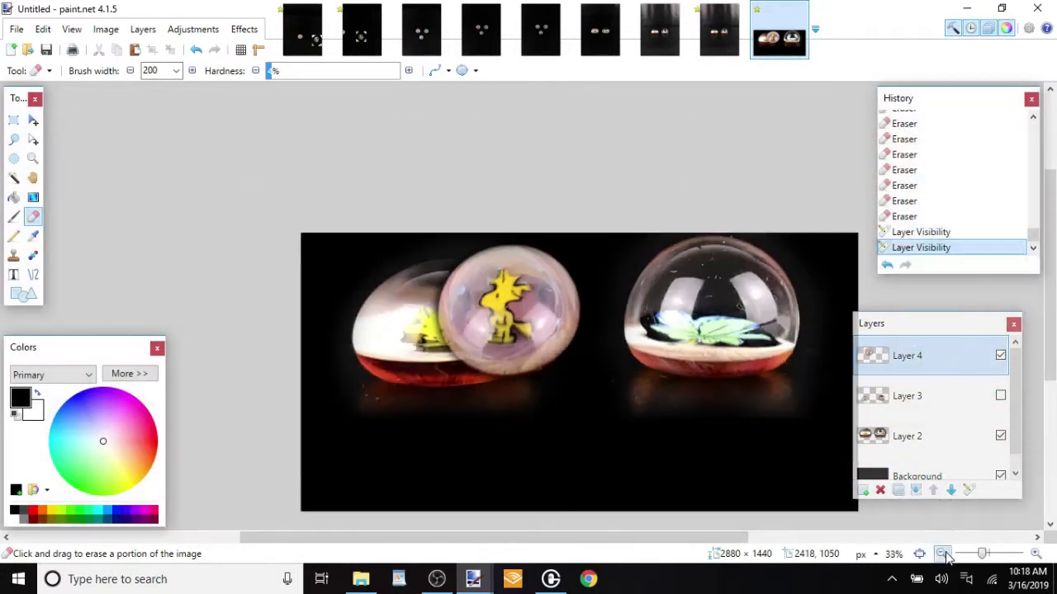
pyautogui.click(1000, 356)
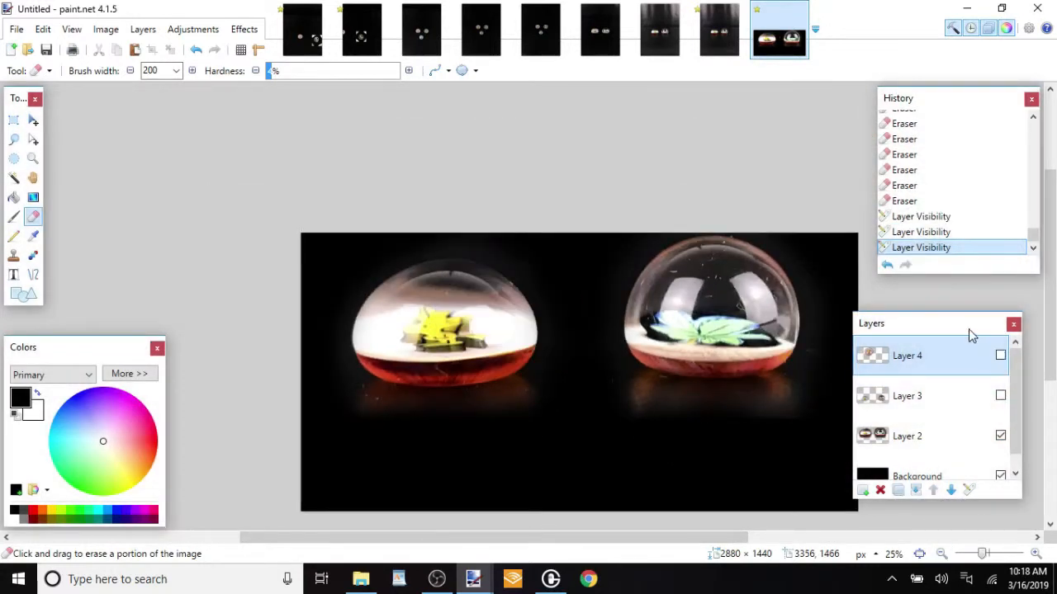
pyautogui.click(142, 30)
pyautogui.click(198, 208)
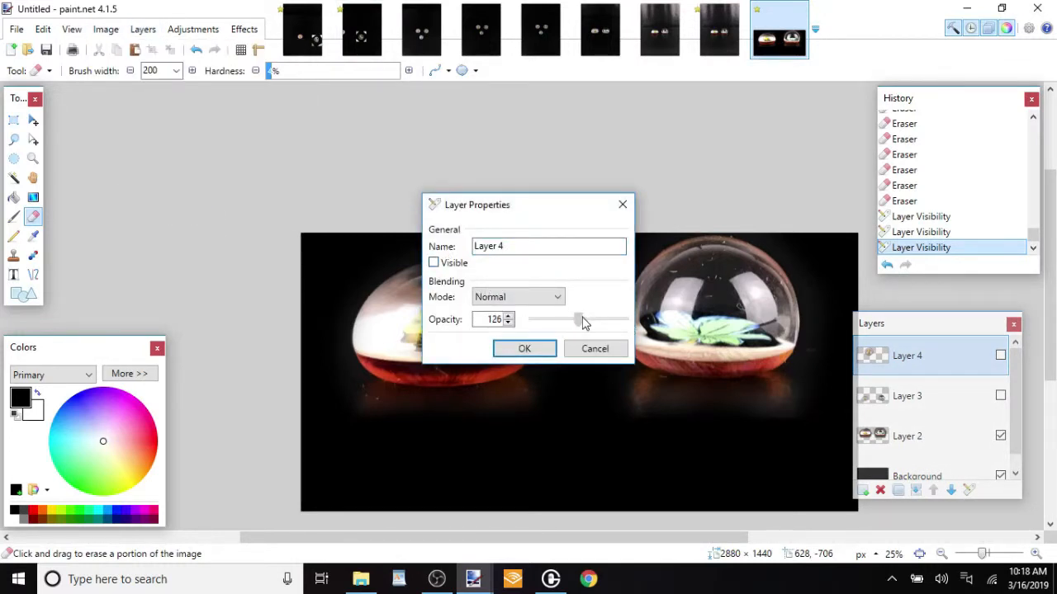
pyautogui.click(594, 349)
# Lower Layer 2's opacity to about 91 to dim the two large domes
pyautogui.click(908, 436)
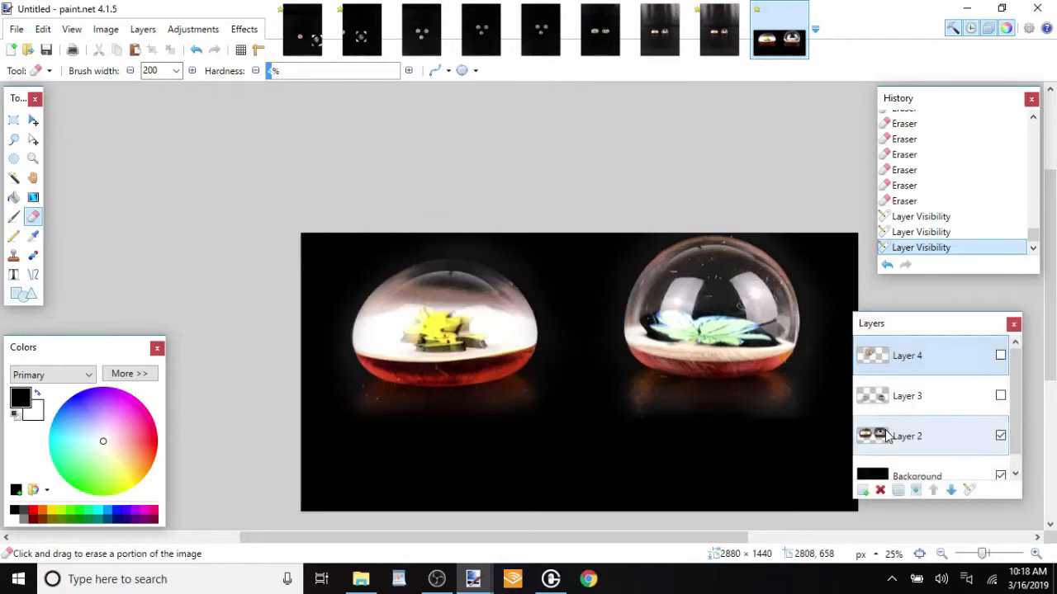
pyautogui.click(142, 30)
pyautogui.moveTo(624, 320); pyautogui.dragTo(576, 326)
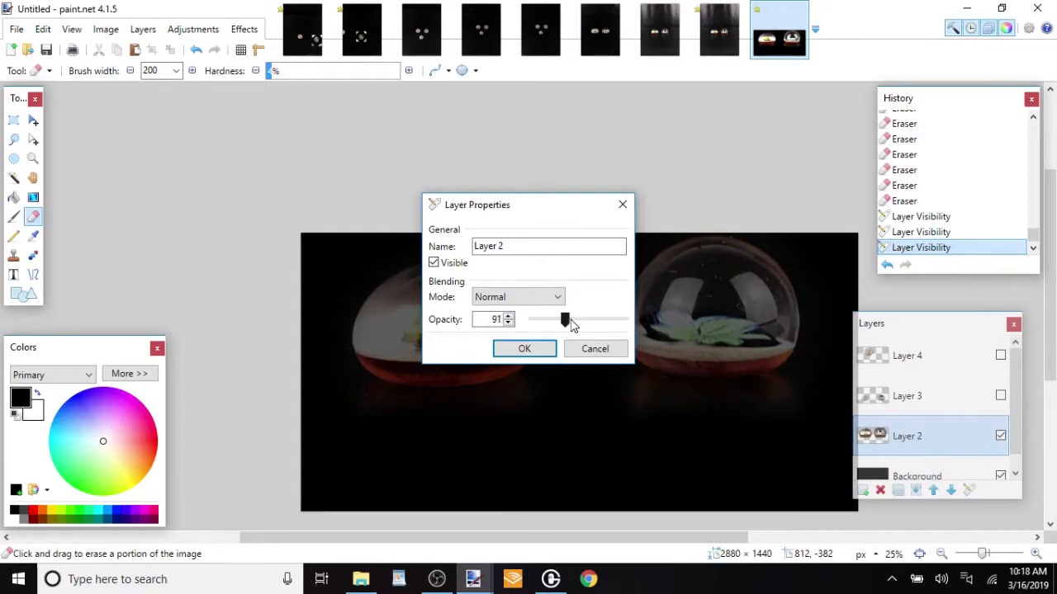
pyautogui.click(540, 350)
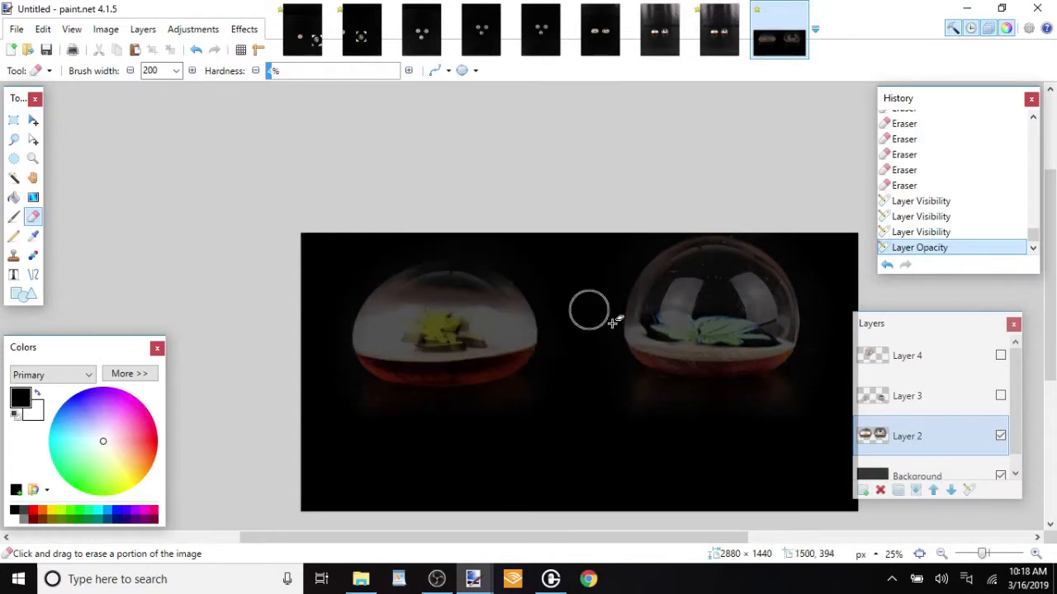
# Show Layer 4 again and move its yellow bird dome down and slightly right, in front of the two large domes
pyautogui.click(918, 363)
pyautogui.click(1000, 356)
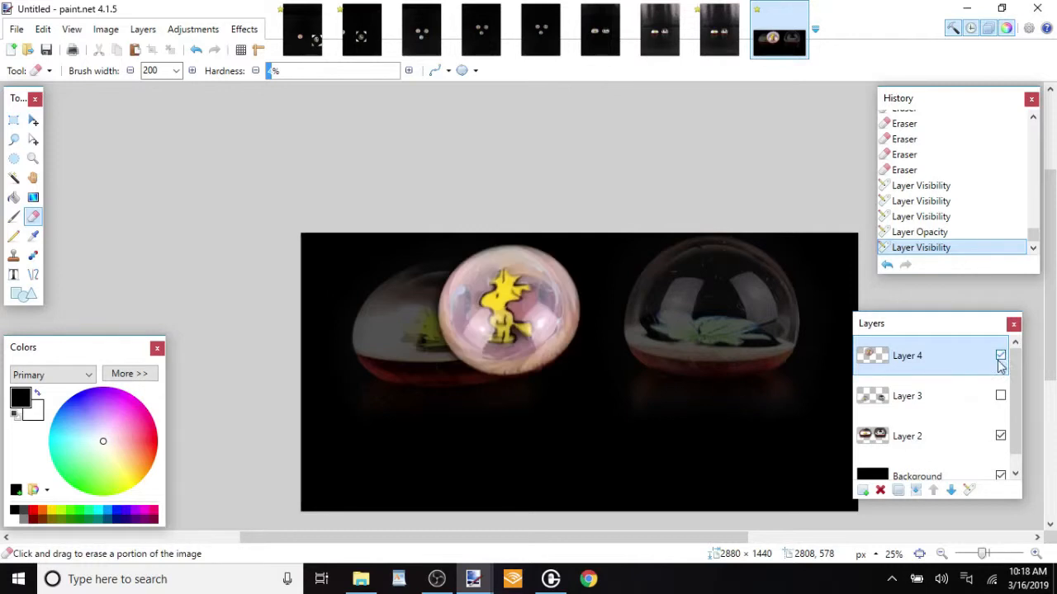
pyautogui.press('m')
pyautogui.hotkey('ctrl', 'a')
pyautogui.moveTo(618, 351); pyautogui.dragTo(644, 403)
pyautogui.hotkey('ctrl', 'd')
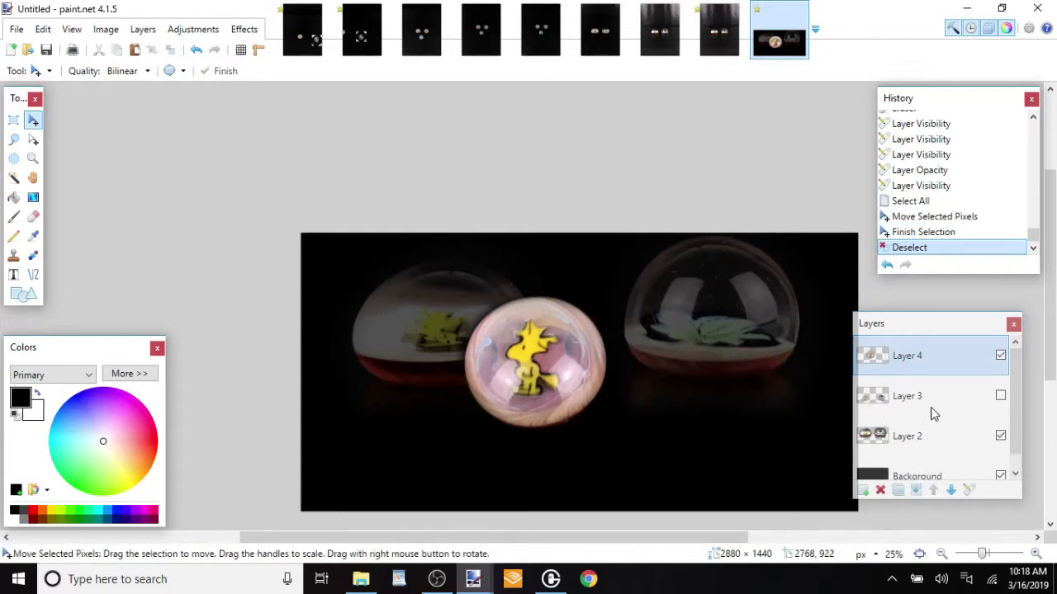
# Show Layer 3 with the two small domes and lower Layer 2's opacity to about 47
pyautogui.click(1000, 396)
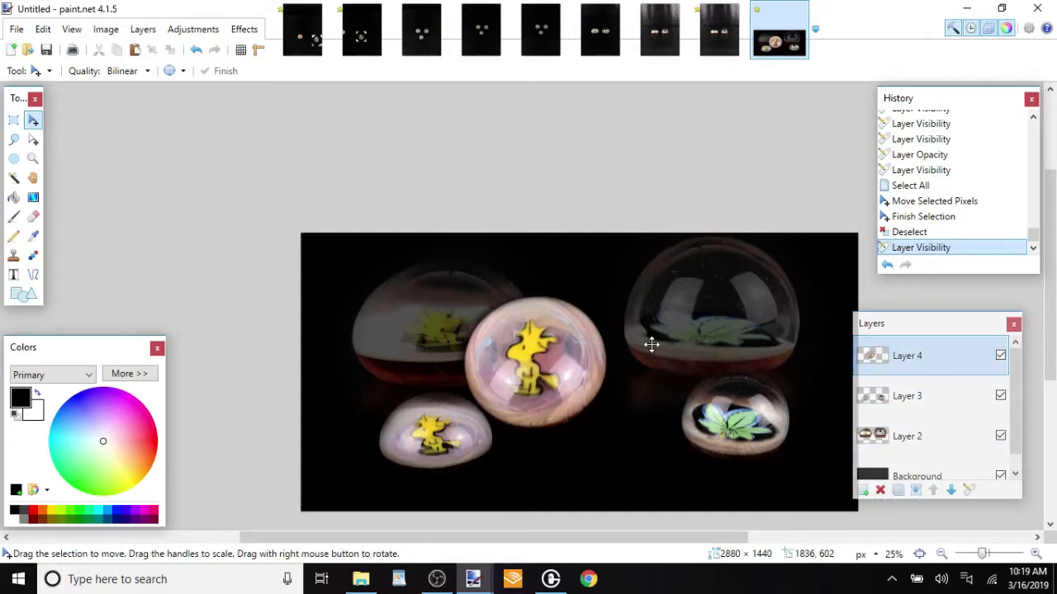
pyautogui.click(907, 436)
pyautogui.click(143, 29)
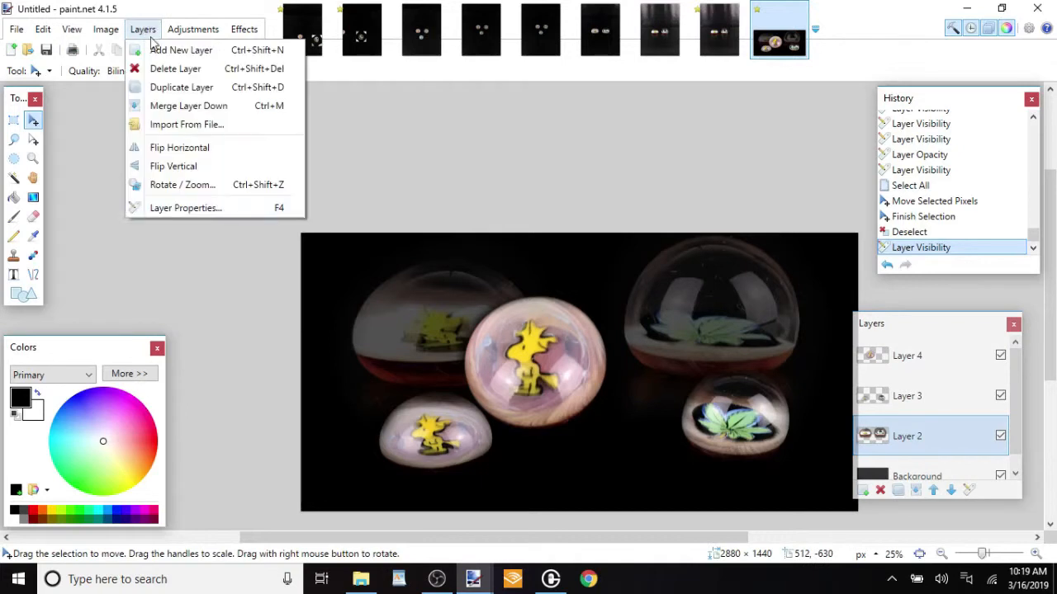
pyautogui.click(186, 208)
pyautogui.moveTo(561, 321); pyautogui.dragTo(551, 325)
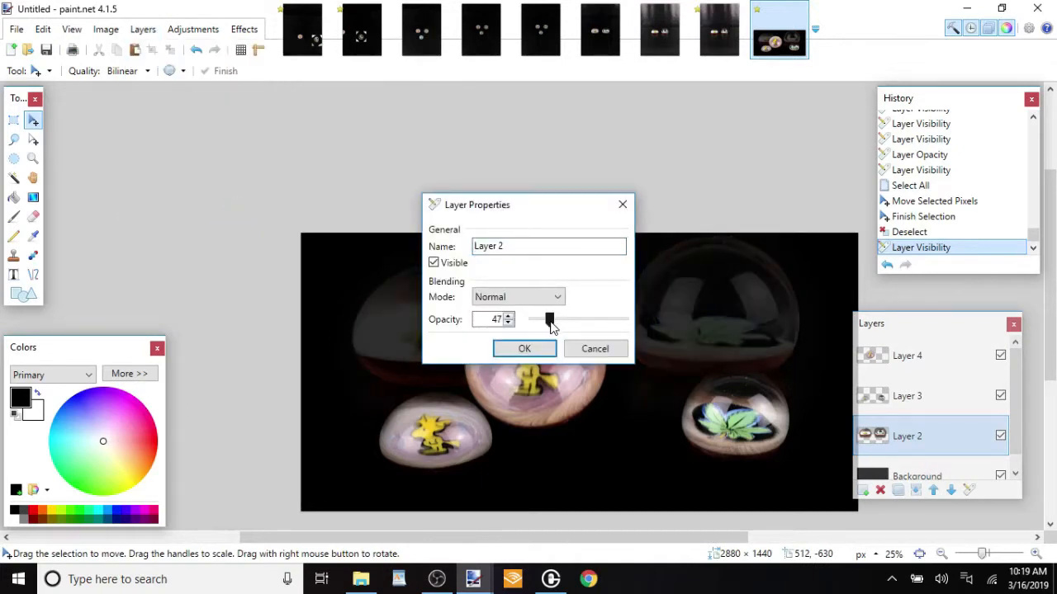
pyautogui.click(524, 348)
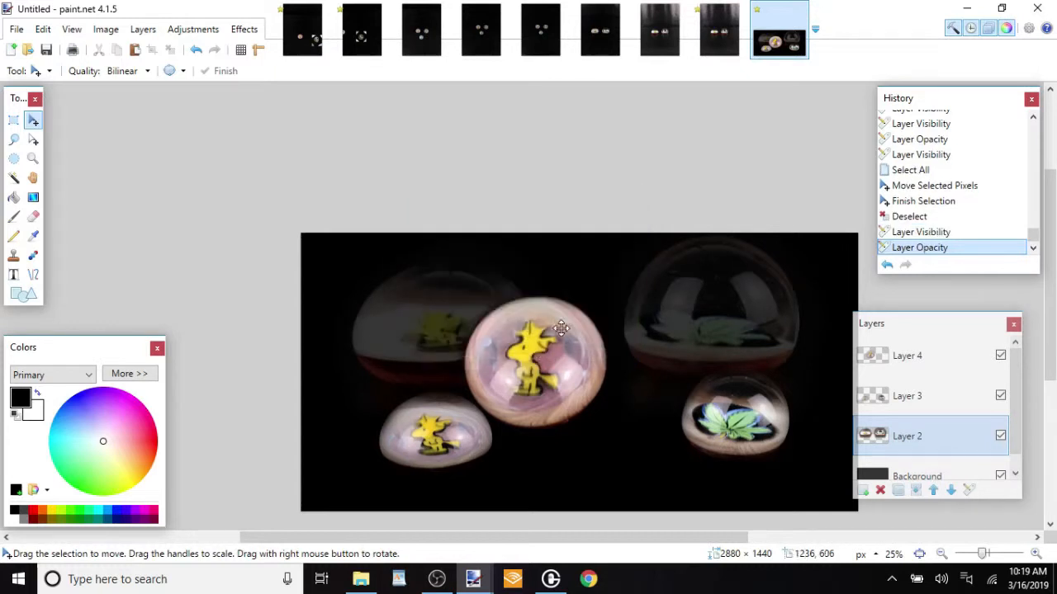
# Save the layered collage as Woodstock.pdn in the 3-16-19 folder
pyautogui.click(21, 30)
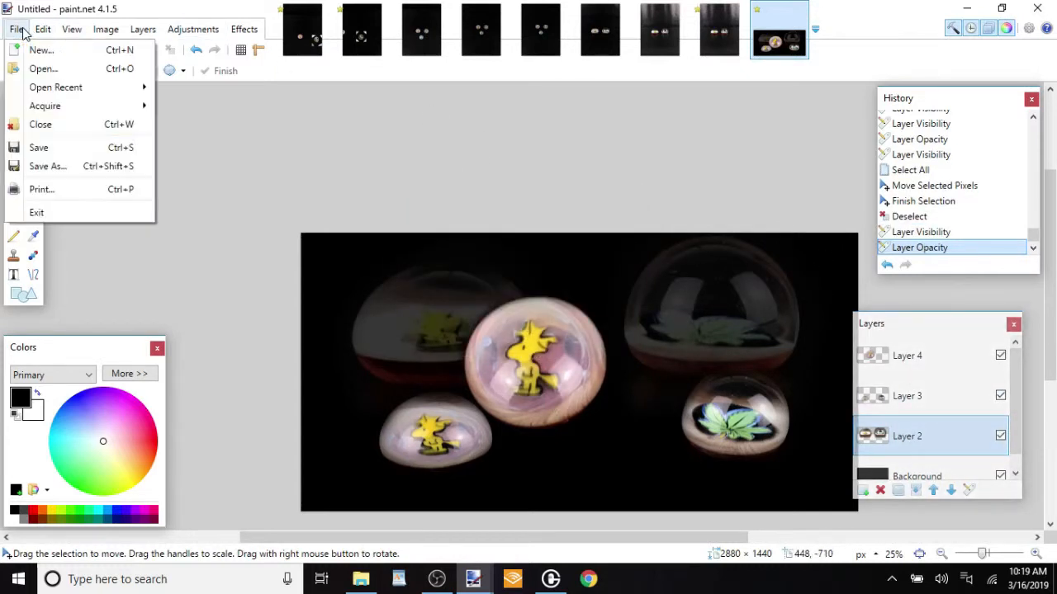
pyautogui.click(85, 163)
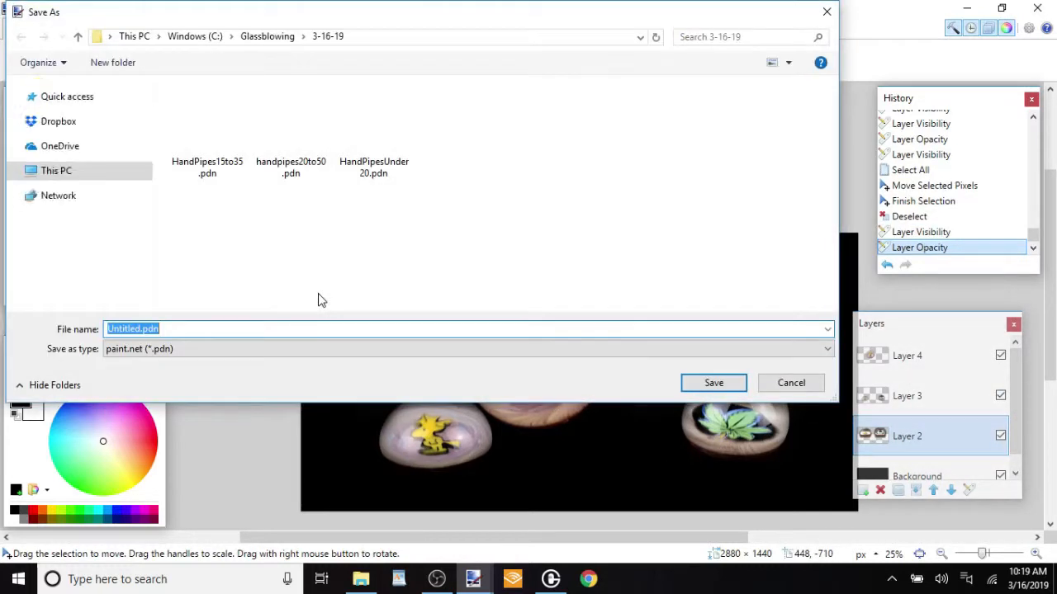
pyautogui.write('Woodstock')
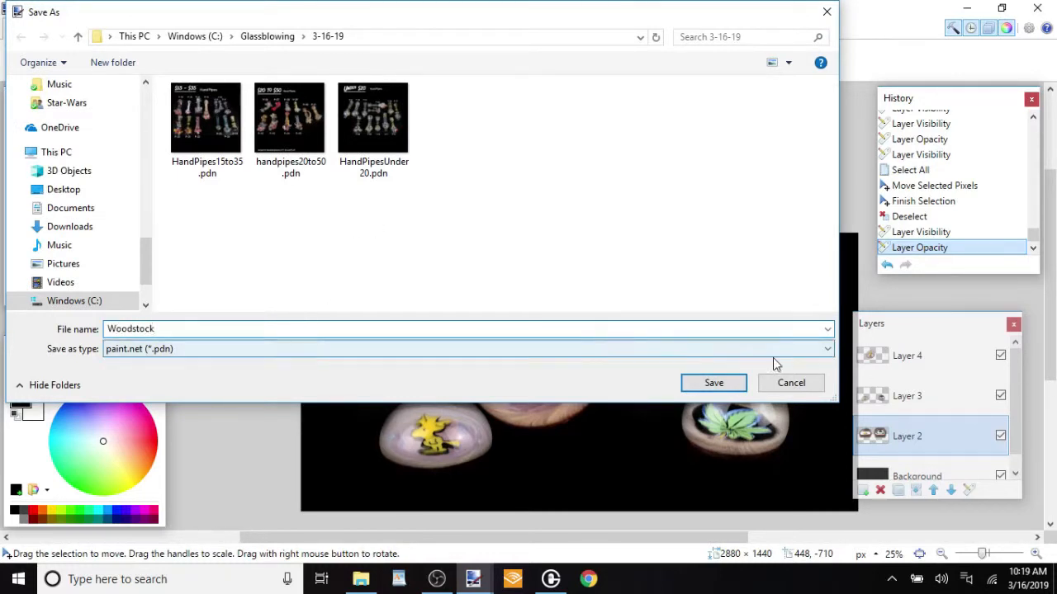
pyautogui.click(712, 383)
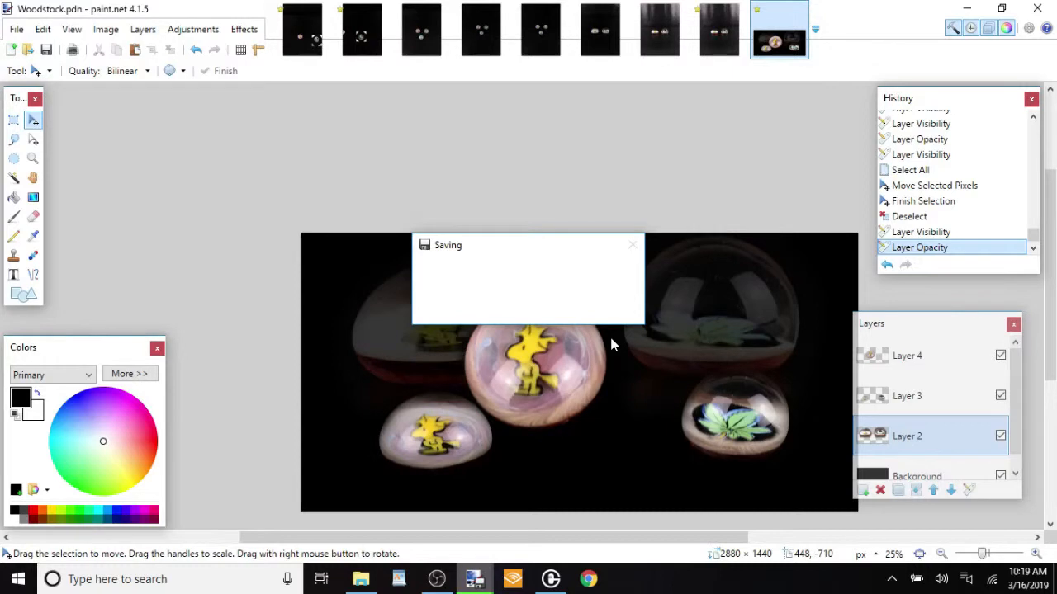
# Save a flattened copy of the collage as Woodstock.png with the bit depth on Auto-detect
pyautogui.click(16, 28)
pyautogui.click(89, 170)
pyautogui.click(16, 32)
pyautogui.click(67, 162)
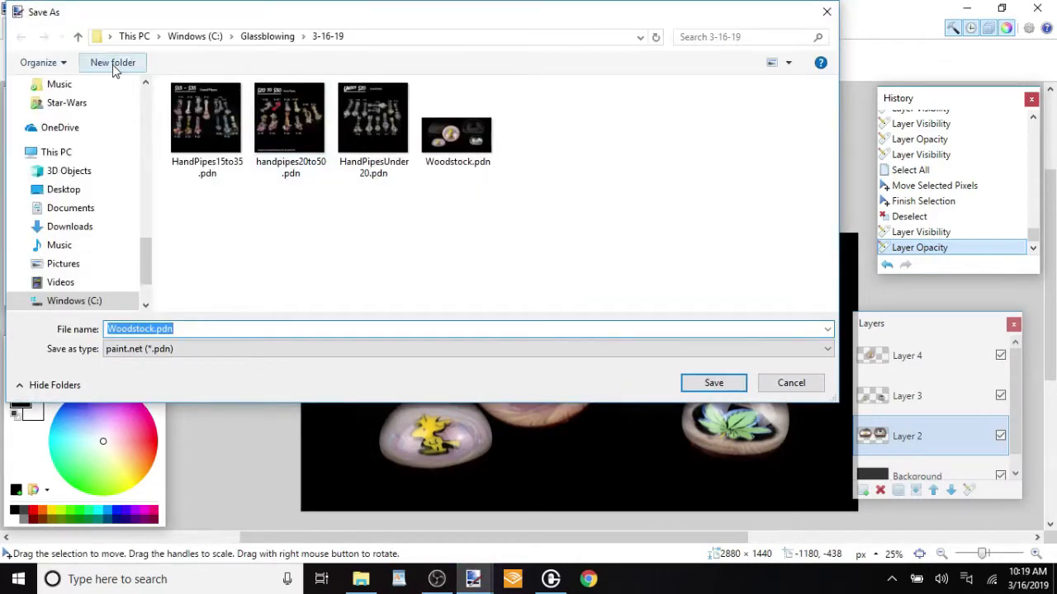
pyautogui.click(175, 351)
pyautogui.click(196, 412)
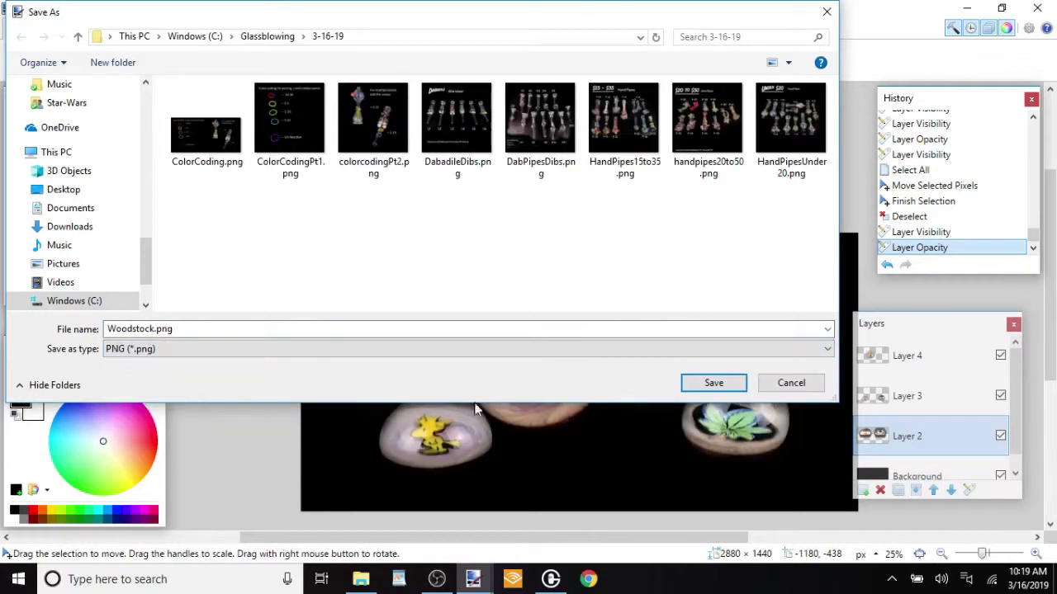
pyautogui.click(710, 385)
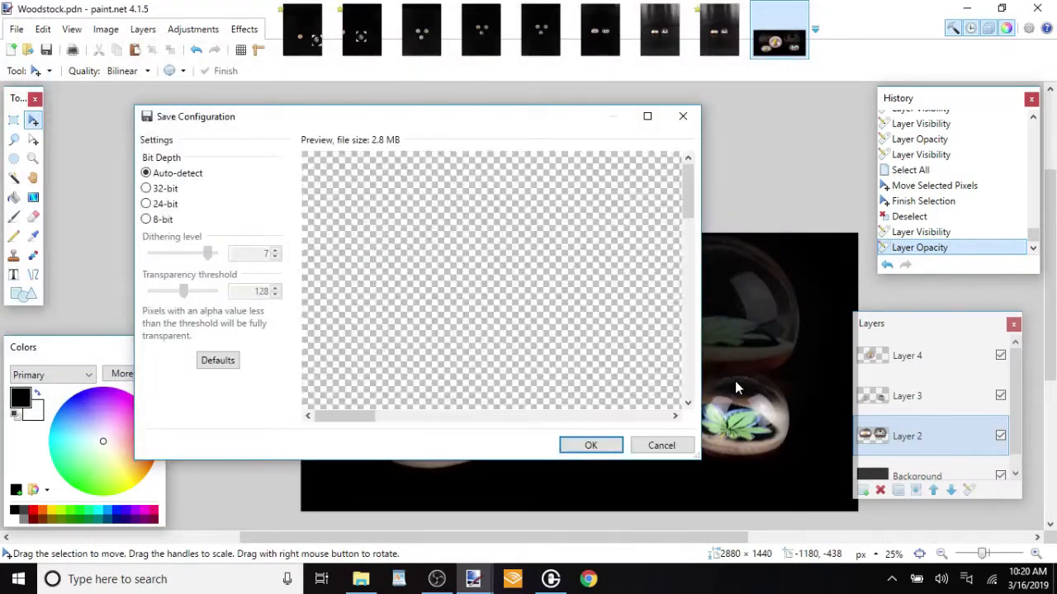
pyautogui.click(615, 446)
pyautogui.click(543, 333)
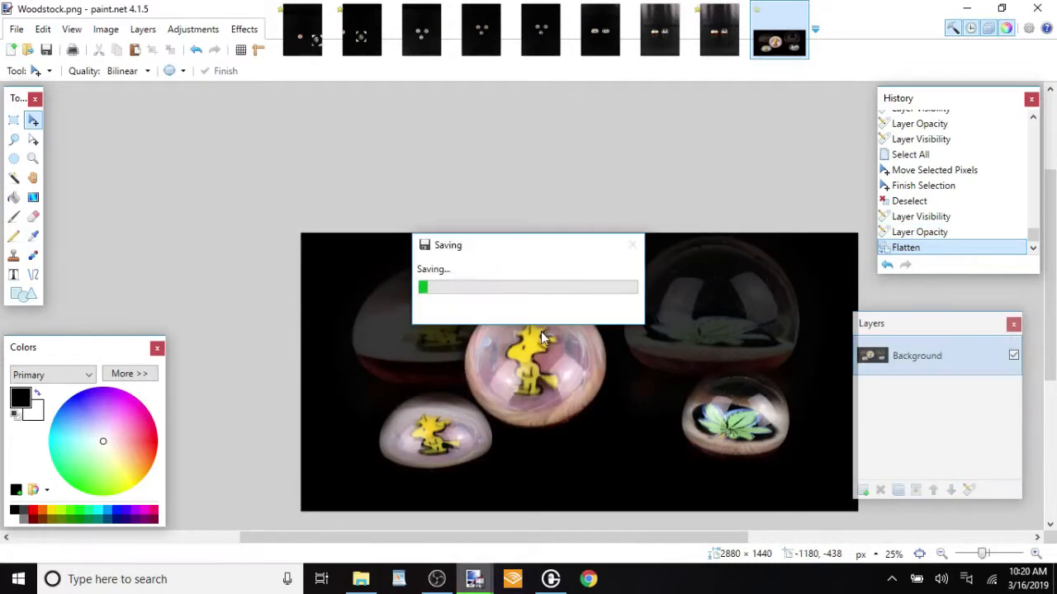
# Close all the source photos without saving their changes, leaving only Woodstock.png open
pyautogui.click(320, 8)
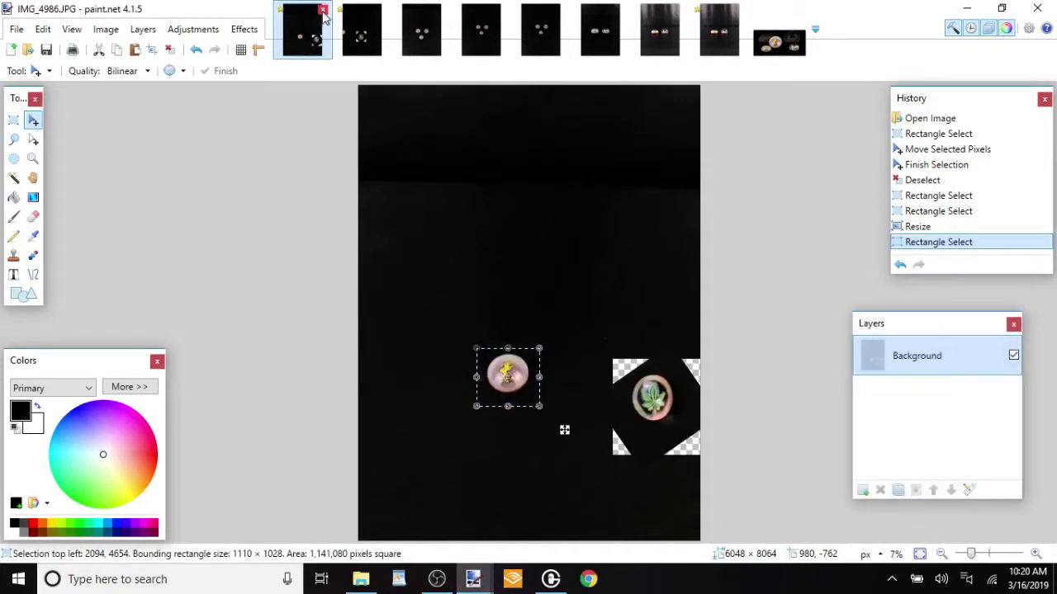
pyautogui.click(452, 411)
pyautogui.click(322, 8)
pyautogui.click(452, 393)
pyautogui.click(323, 9)
pyautogui.click(323, 8)
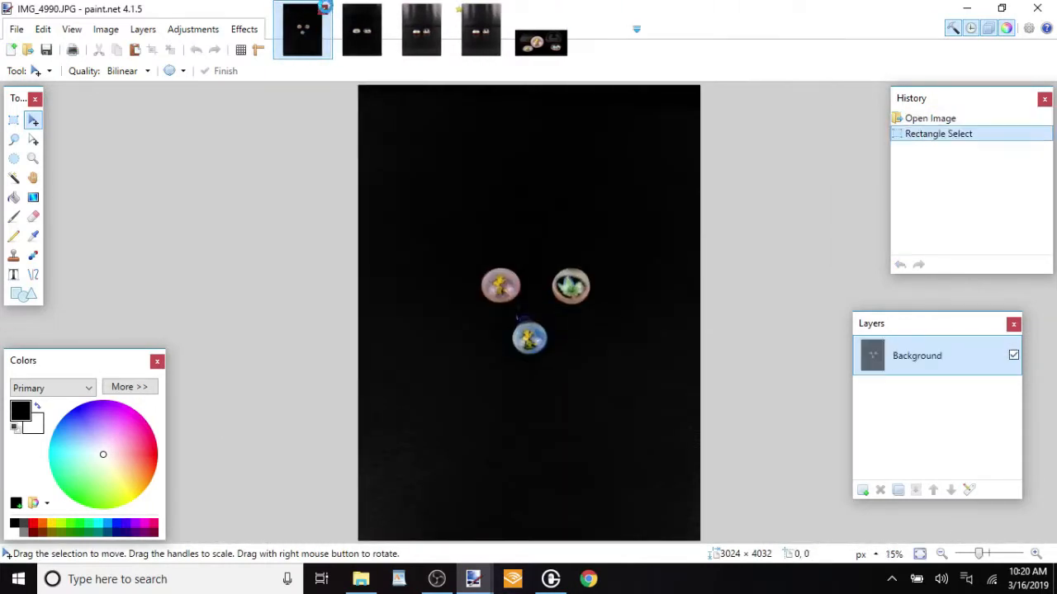
pyautogui.click(323, 8)
pyautogui.click(322, 9)
pyautogui.click(323, 9)
pyautogui.click(323, 8)
pyautogui.click(452, 388)
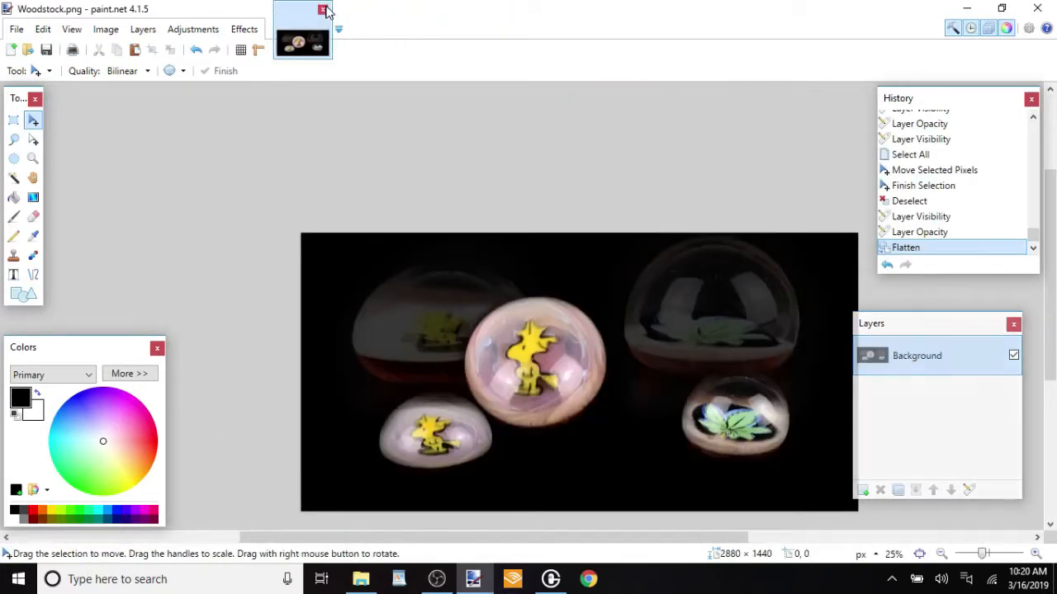
# Copy the left half of the collage into a new 1441 × 1440 pixel image and deselect it
pyautogui.press('s')
pyautogui.moveTo(273, 234); pyautogui.dragTo(583, 553)
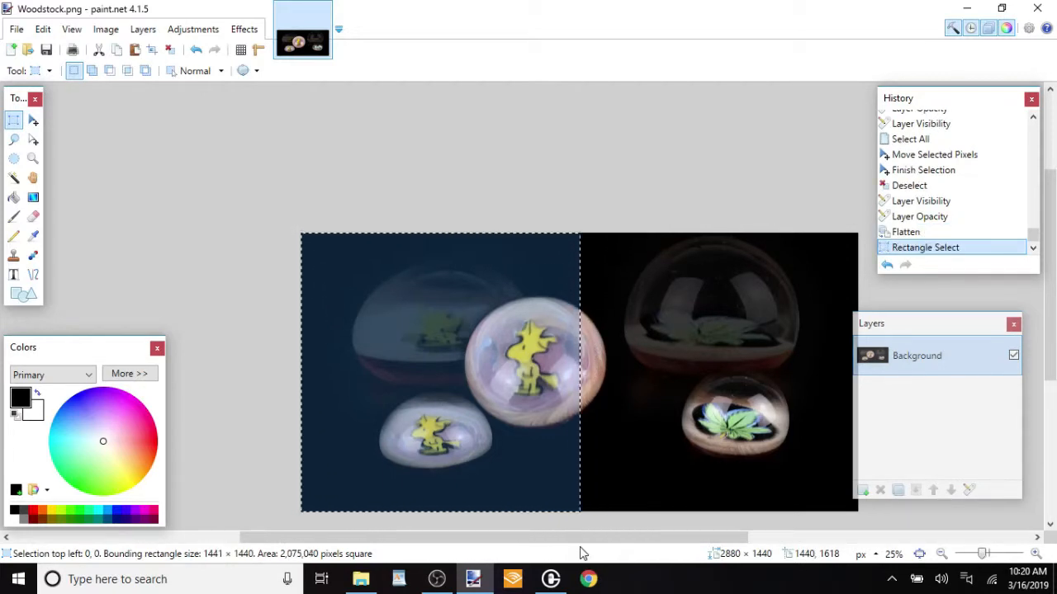
pyautogui.hotkey('ctrl', 'n')
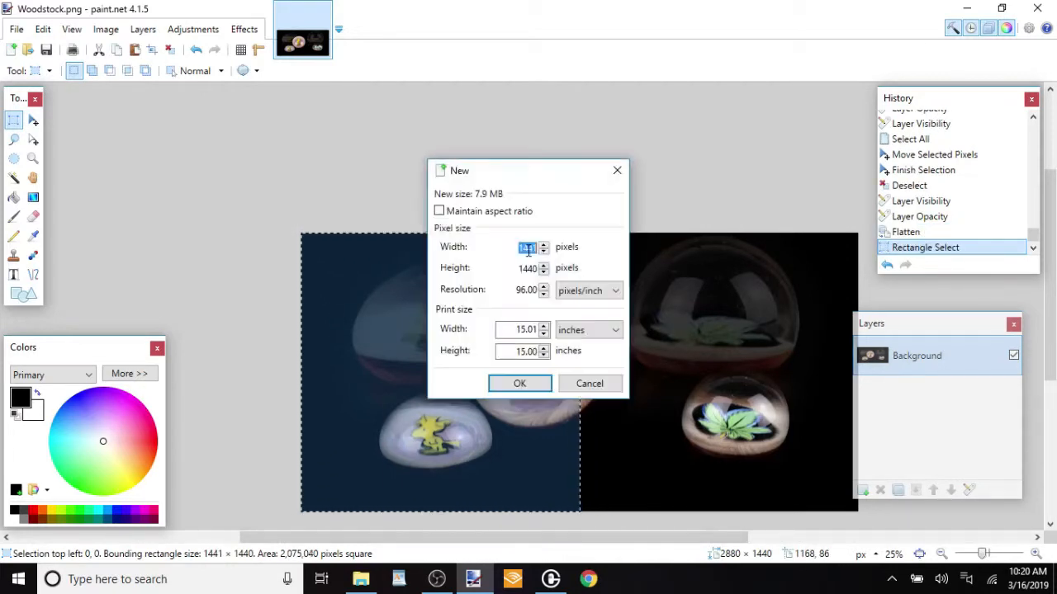
pyautogui.click(531, 385)
pyautogui.hotkey('ctrl', 'v')
pyautogui.hotkey('ctrl', 'd')
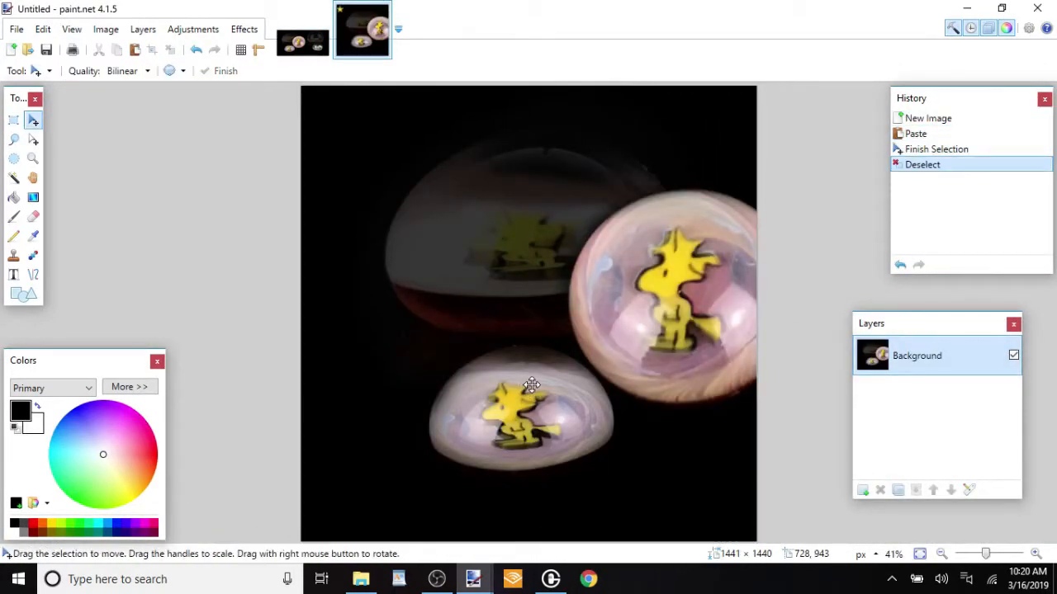
# Copy the right half of Woodstock.png into a new 1440 × 1440 pixel image and deselect it
pyautogui.click(302, 33)
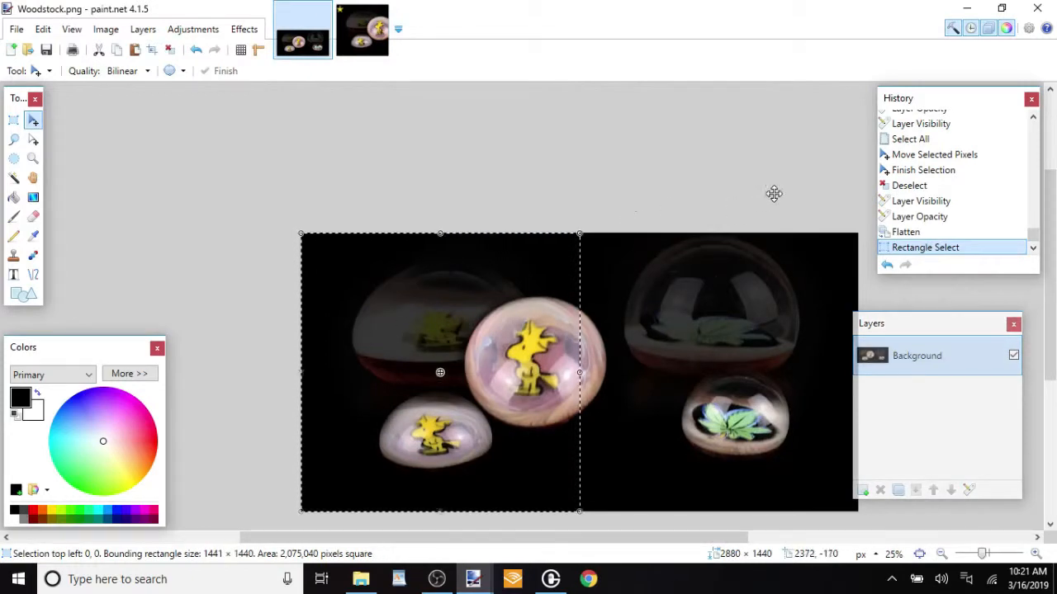
pyautogui.press('s')
pyautogui.moveTo(867, 208); pyautogui.dragTo(581, 514)
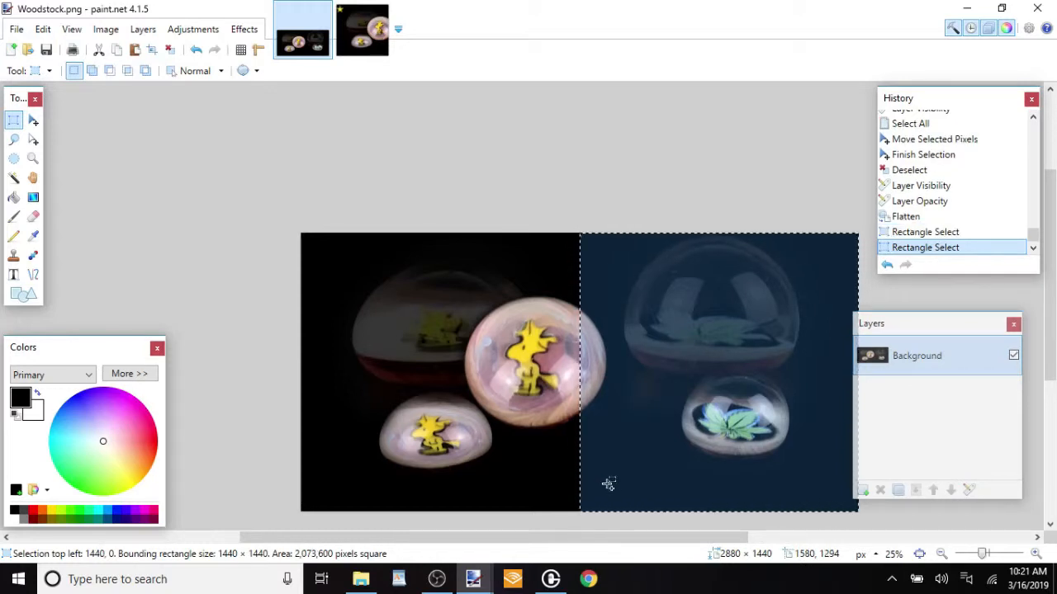
pyautogui.hotkey('ctrl', 'n')
pyautogui.press('Return')
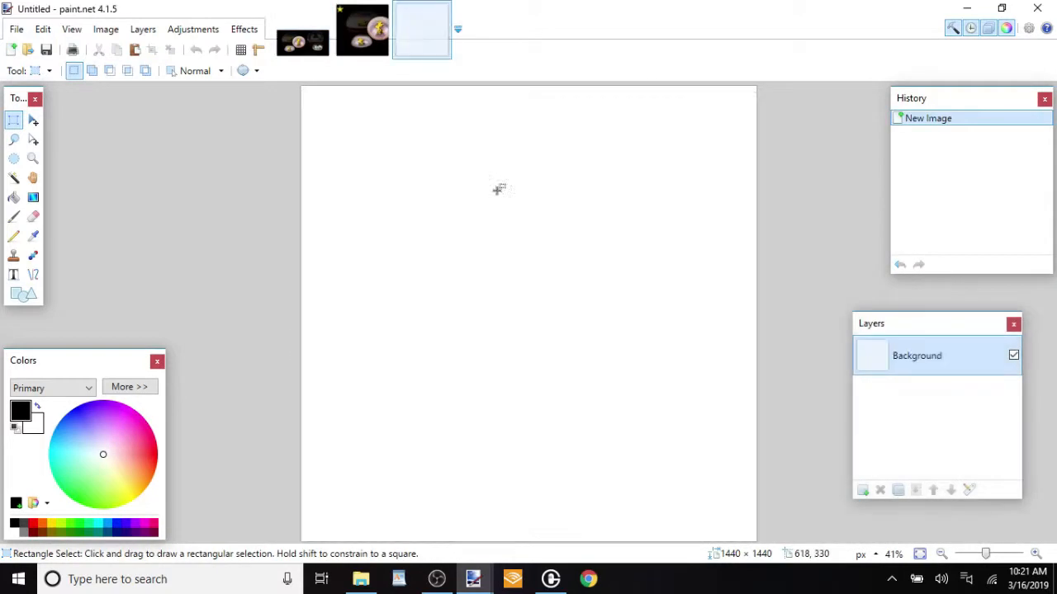
pyautogui.hotkey('ctrl', 'v')
pyautogui.hotkey('ctrl', 'd')
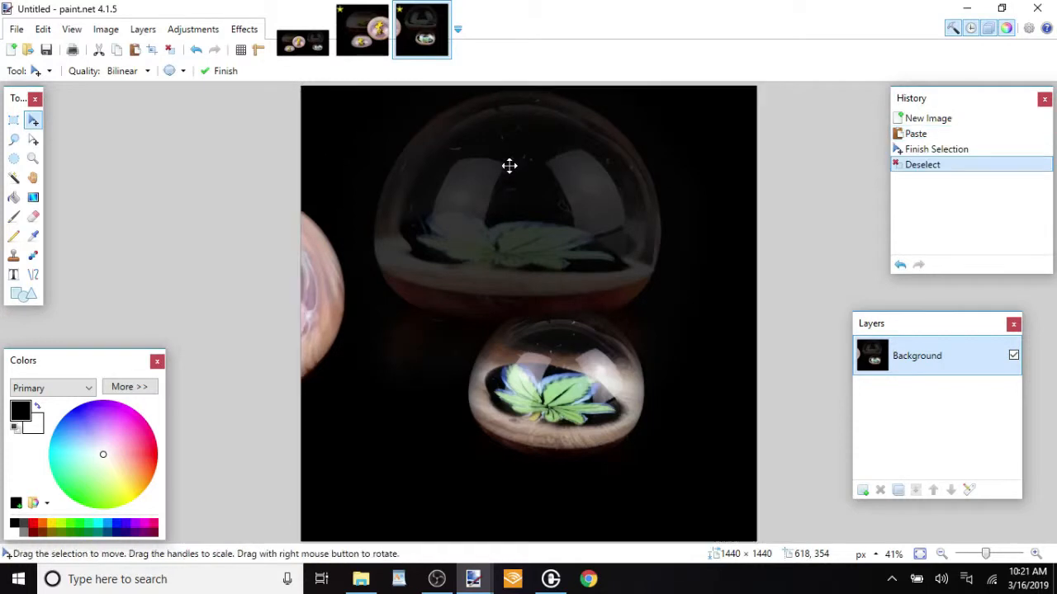
# Save the right-half image as WoodstockPt2.png in the 3-16-19 folder with the bit depth on Auto-detect
pyautogui.click(16, 28)
pyautogui.click(56, 155)
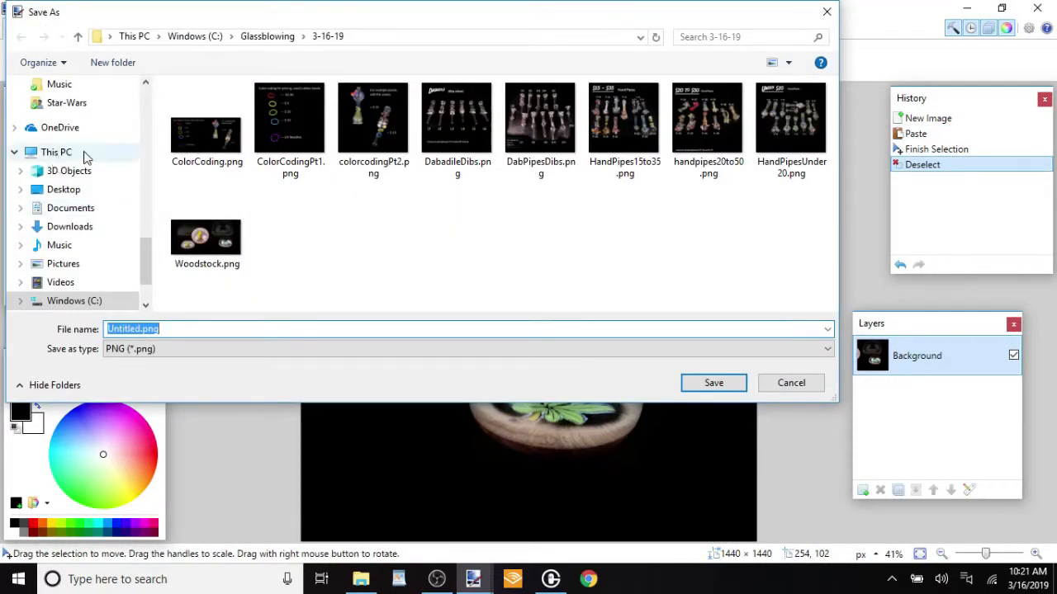
pyautogui.write('WoodstockPt2')
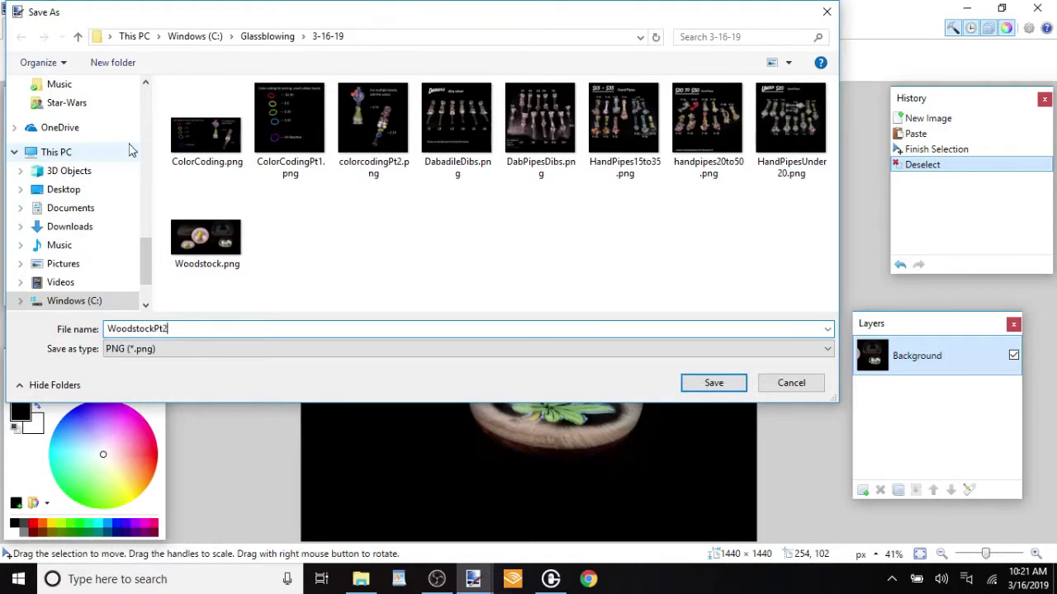
pyautogui.press('Return')
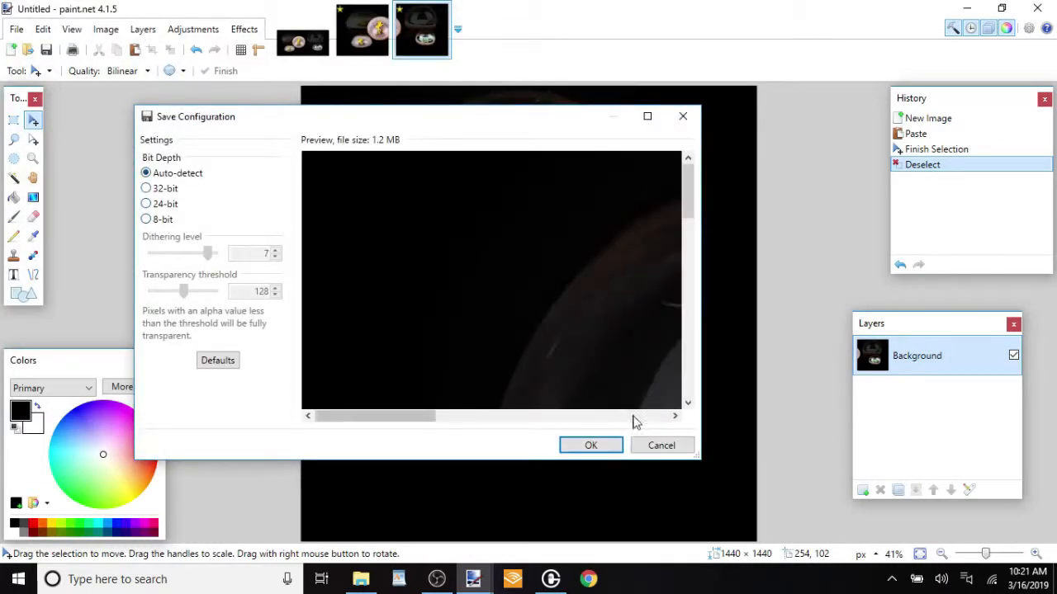
pyautogui.click(612, 450)
# Save the left-half image as WoodstockPt1.png in the 3-16-19 folder with the bit depth on Auto-detect
pyautogui.click(361, 31)
pyautogui.click(16, 29)
pyautogui.click(41, 163)
pyautogui.write('Woodstock')
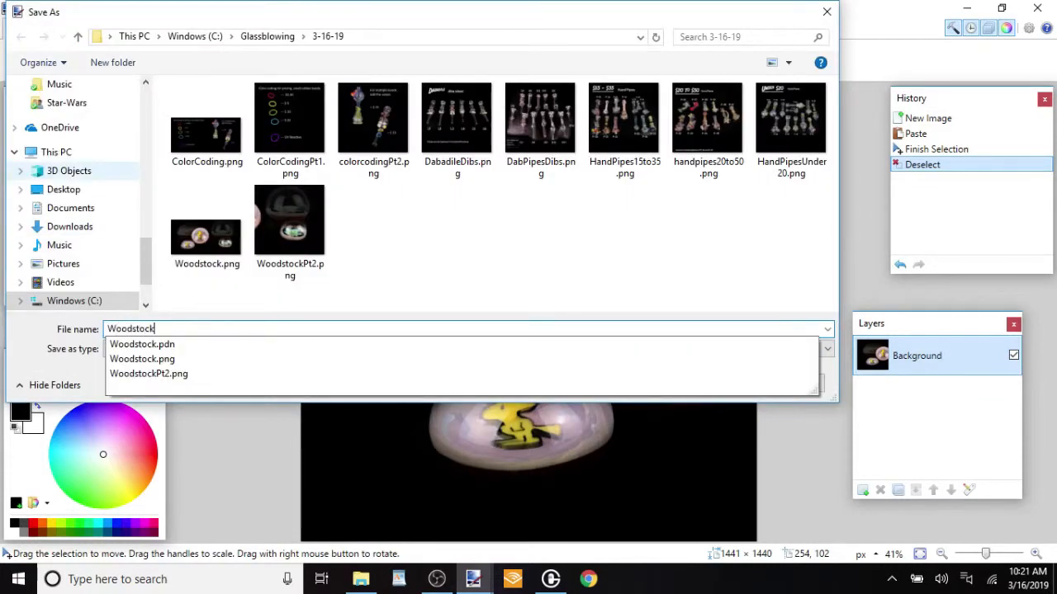
pyautogui.write('Pt')
pyautogui.press('Return')
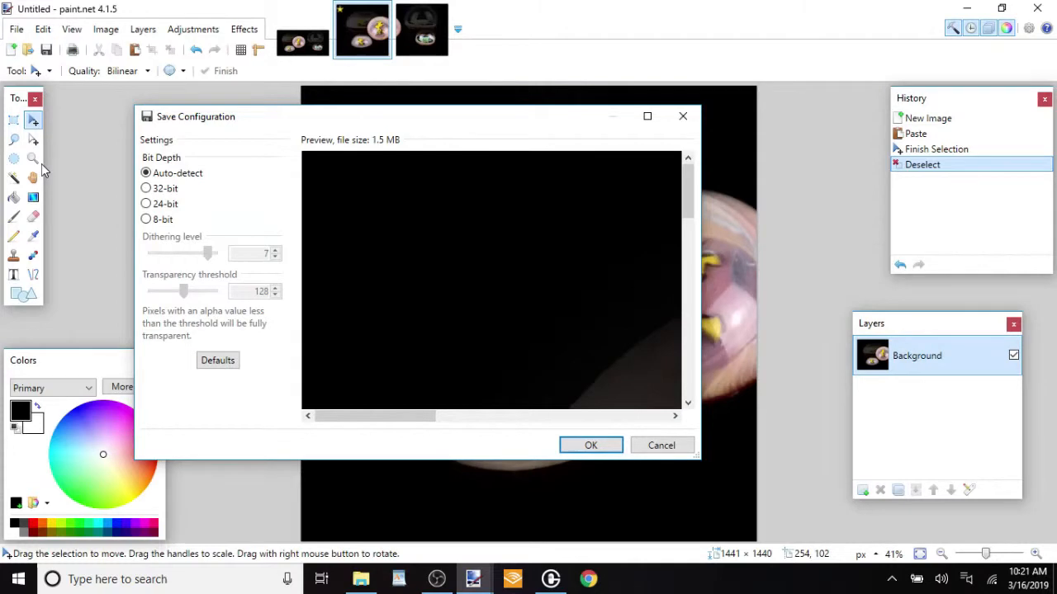
pyautogui.press('Return')
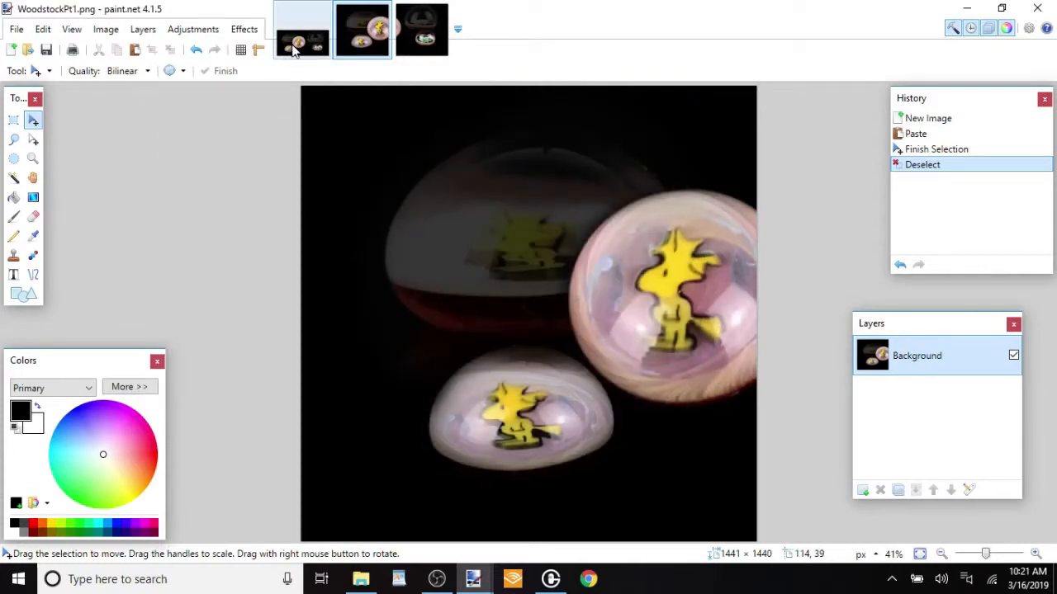
pyautogui.click(421, 37)
pyautogui.click(377, 37)
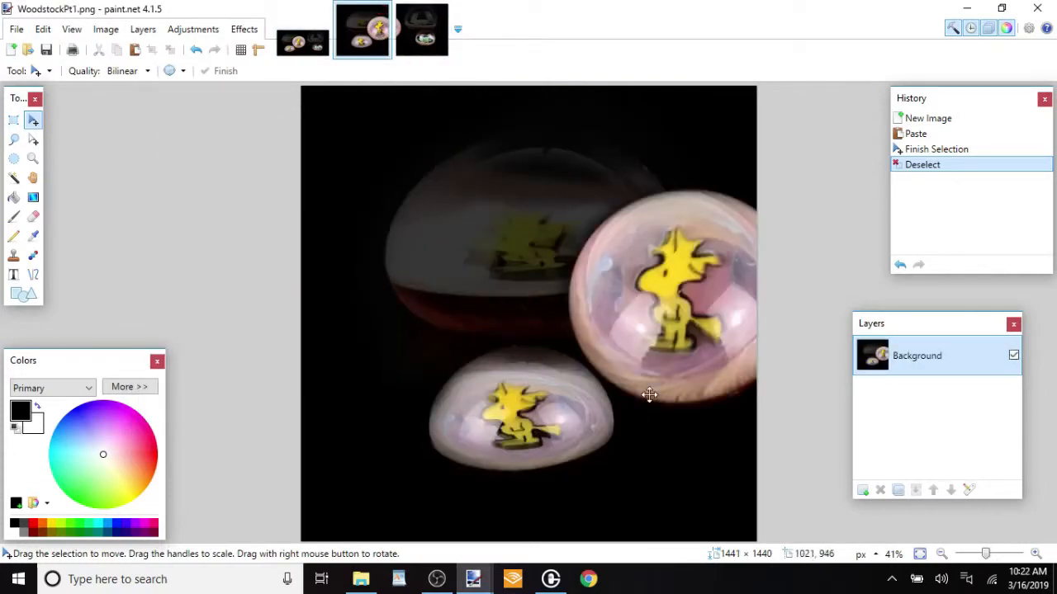
pyautogui.click(966, 8)
pyautogui.click(437, 579)
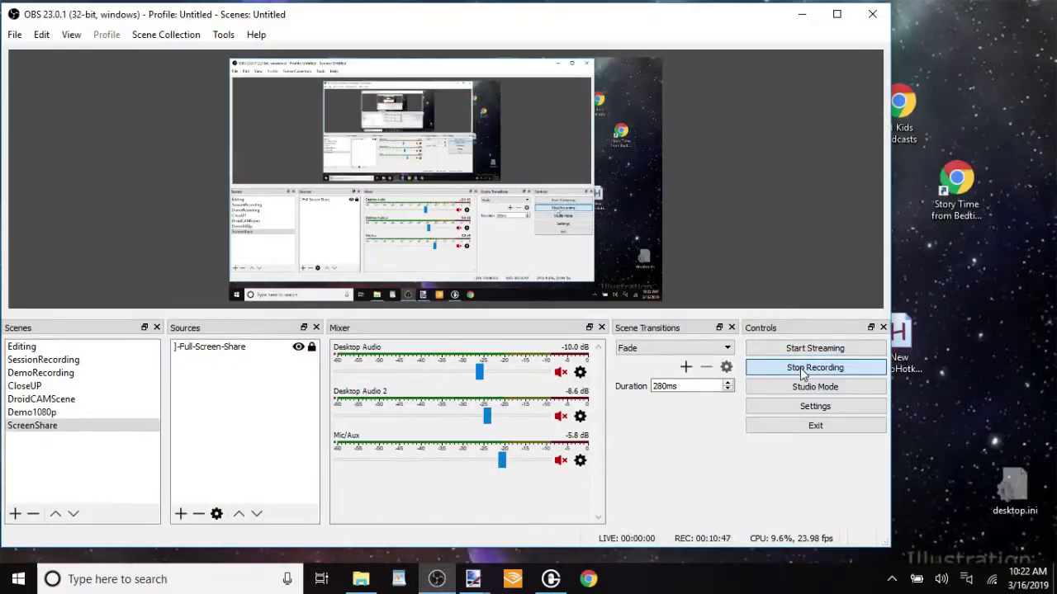